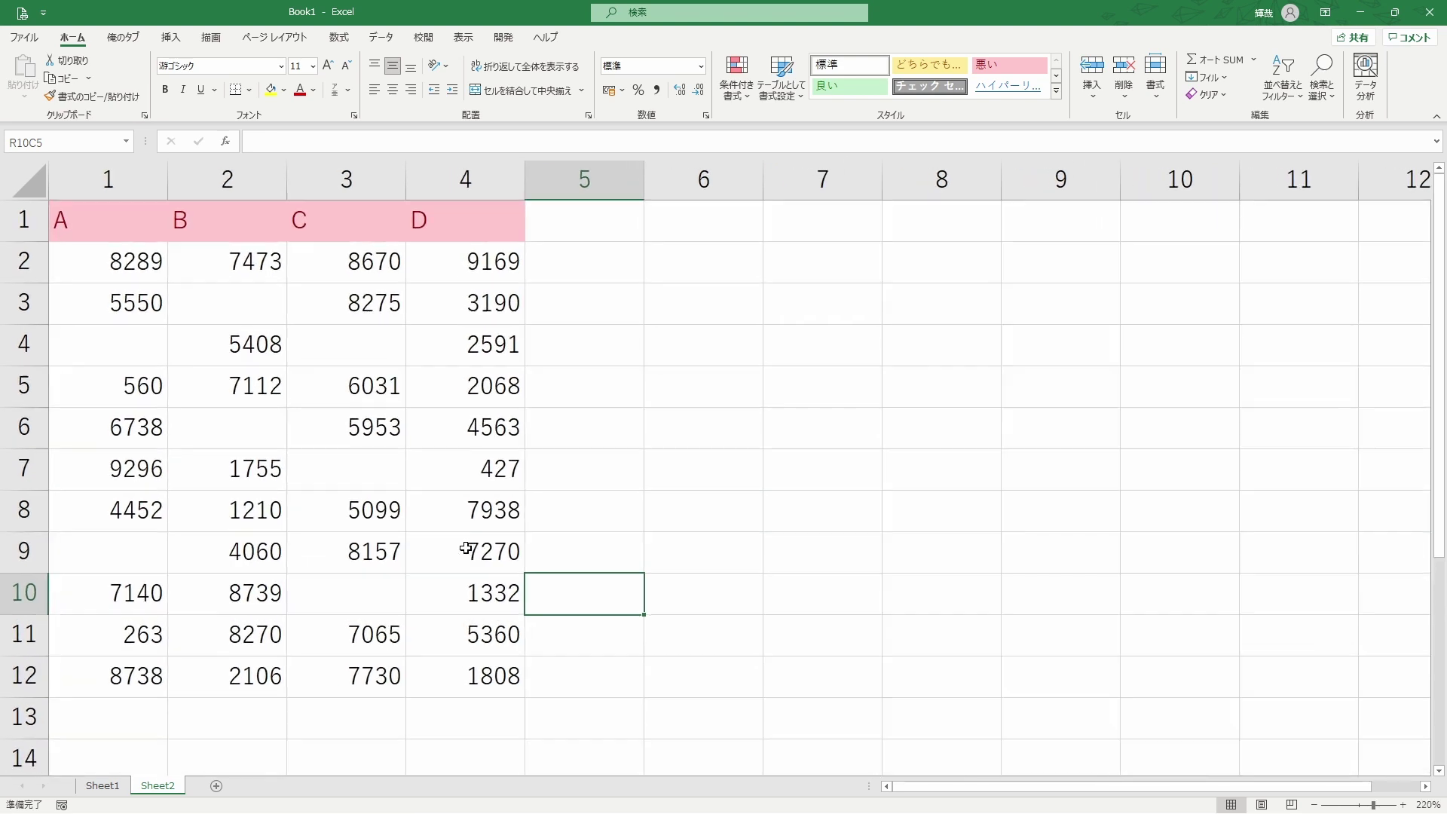
- Select header cells A1:D1 and centre the header labels
click(336, 221)
click(118, 218)
shift+click(478, 219)
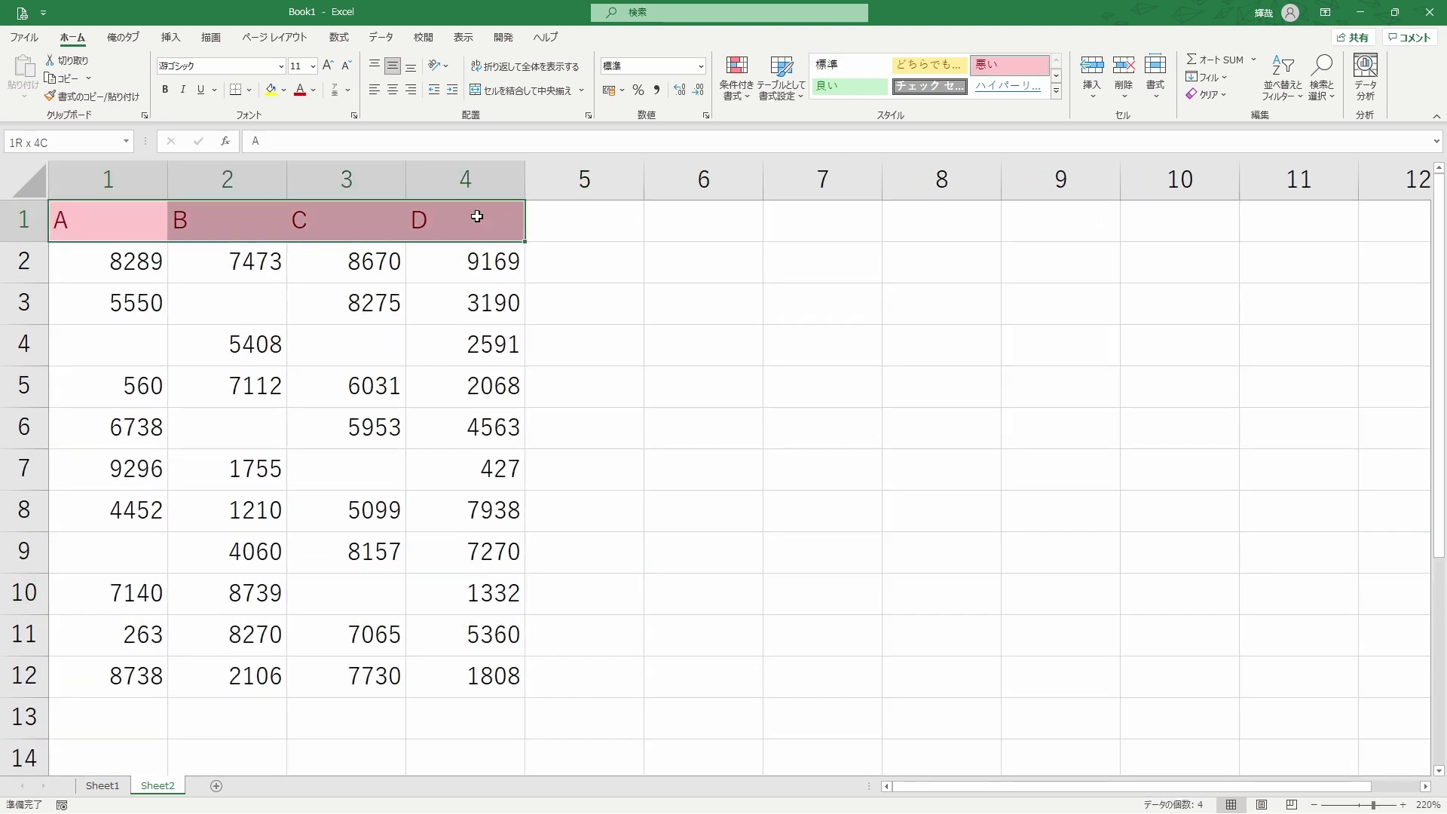
click(388, 89)
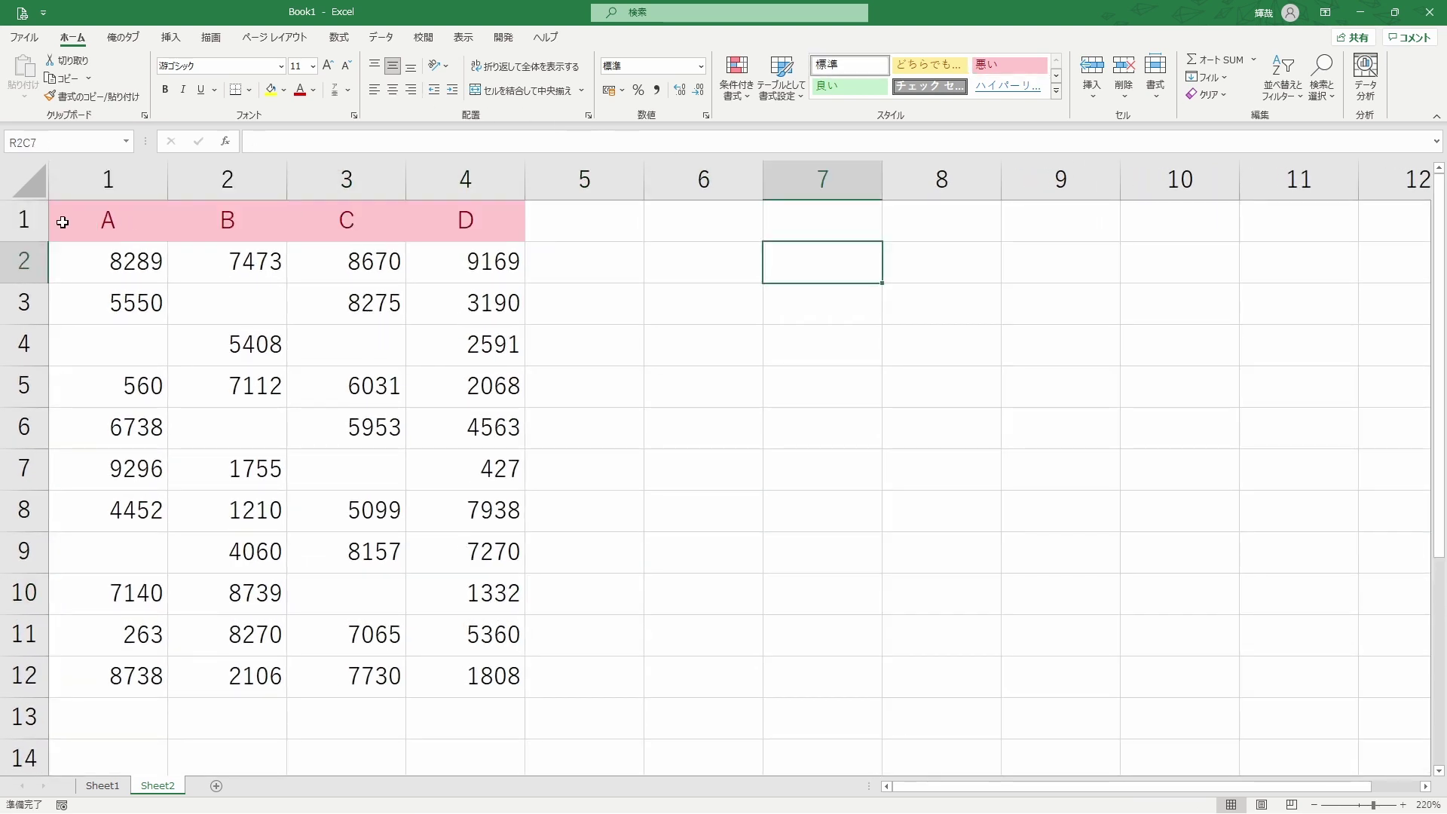
click(109, 220)
- Apply All Borders to header cells A1:D1, then move to cell D2
shift+click(452, 219)
click(249, 89)
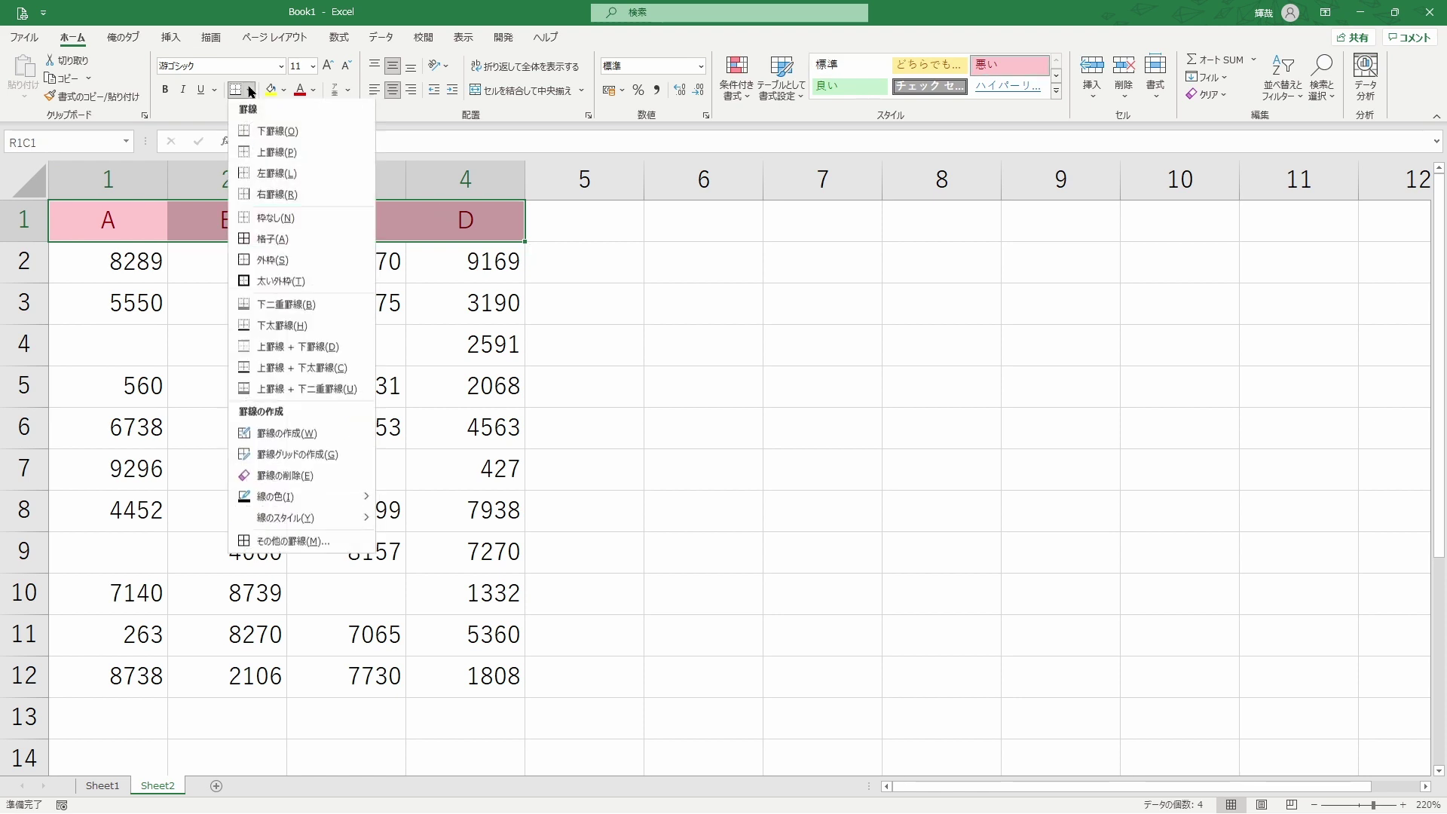
click(260, 236)
click(641, 271)
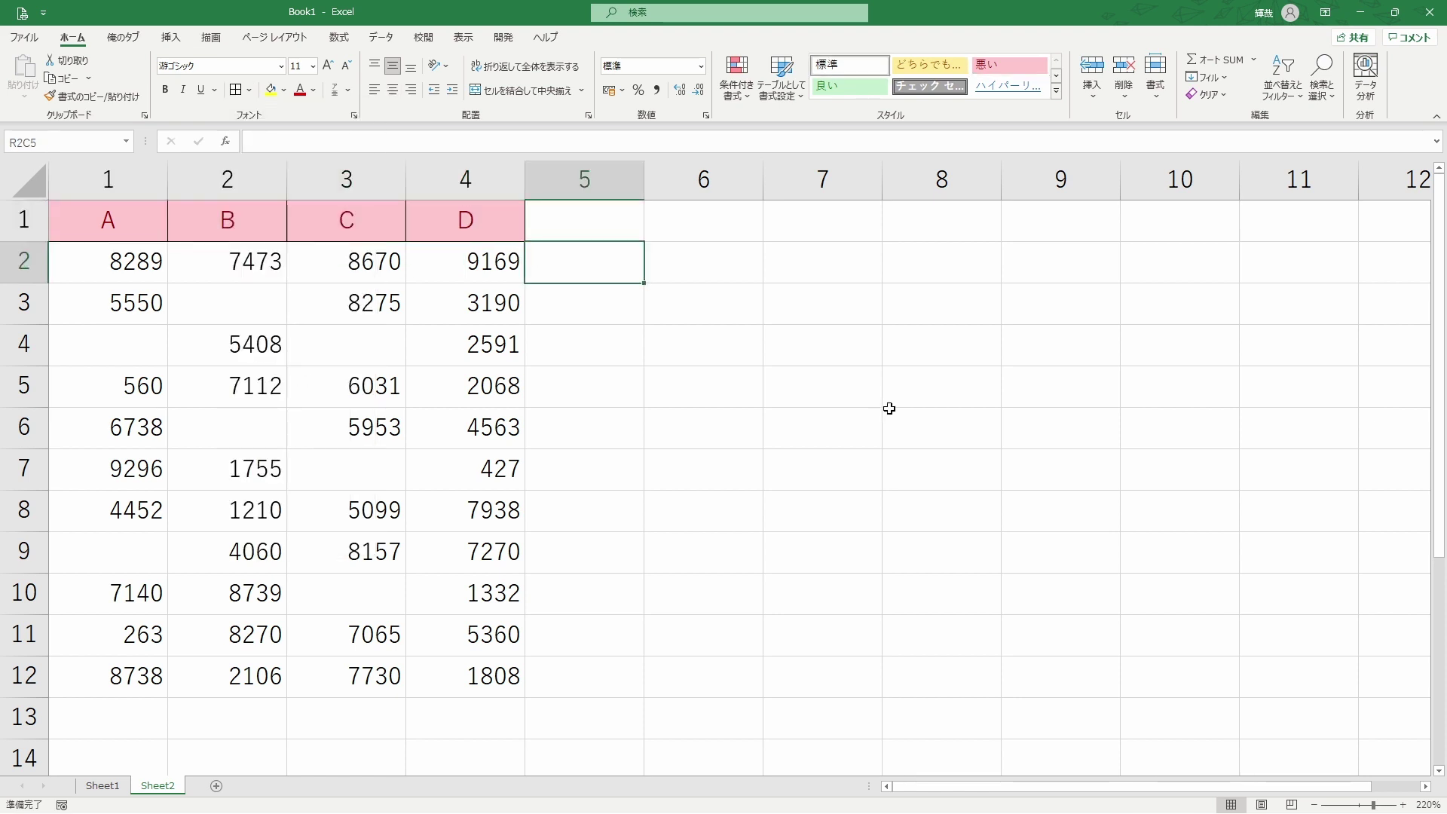
key(Left)
key(Up)
key(Down)
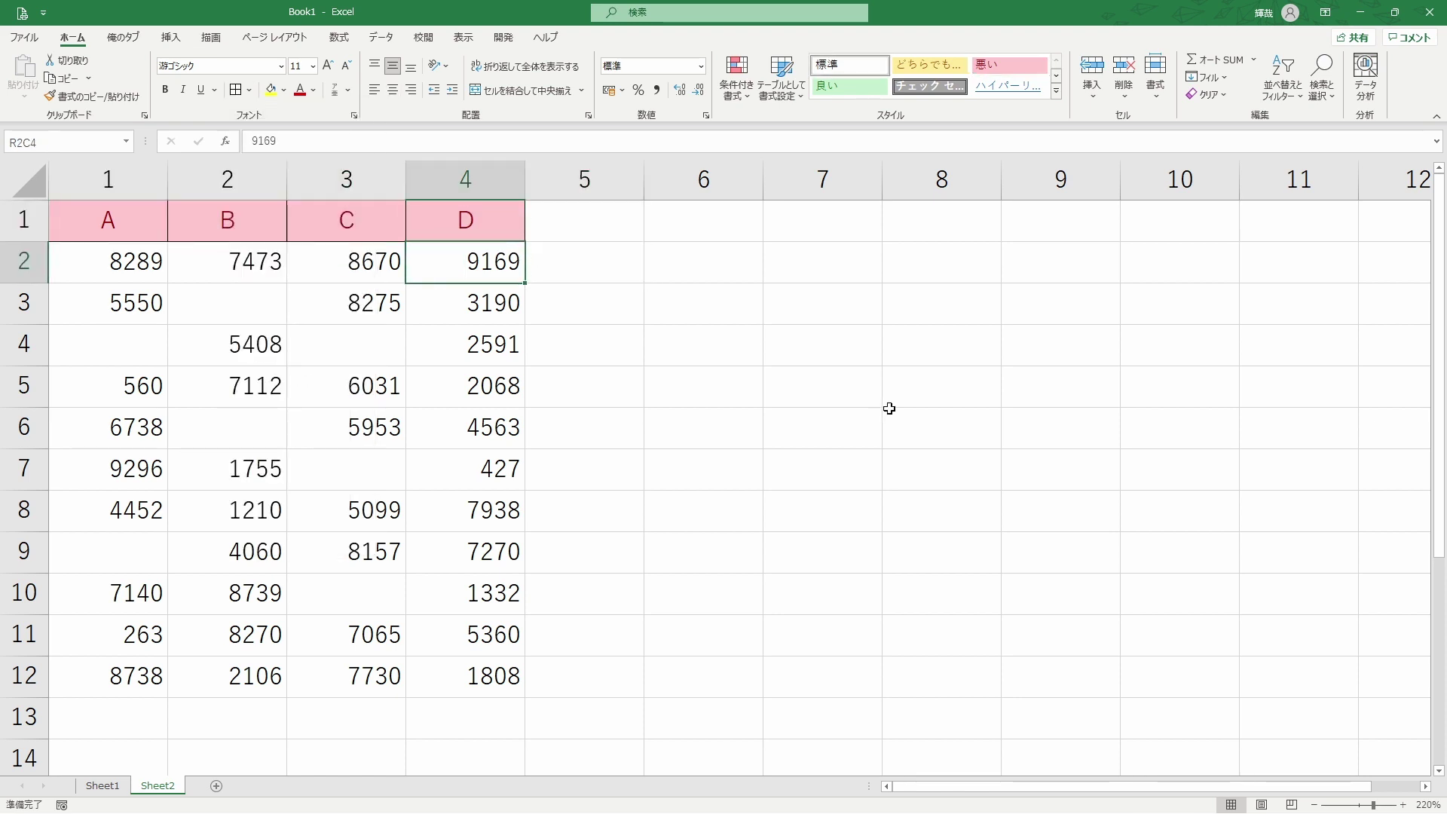
- Select D2:D12, then practise jumping and extending selections through column C's data blocks
key(ctrl+shift+Down)
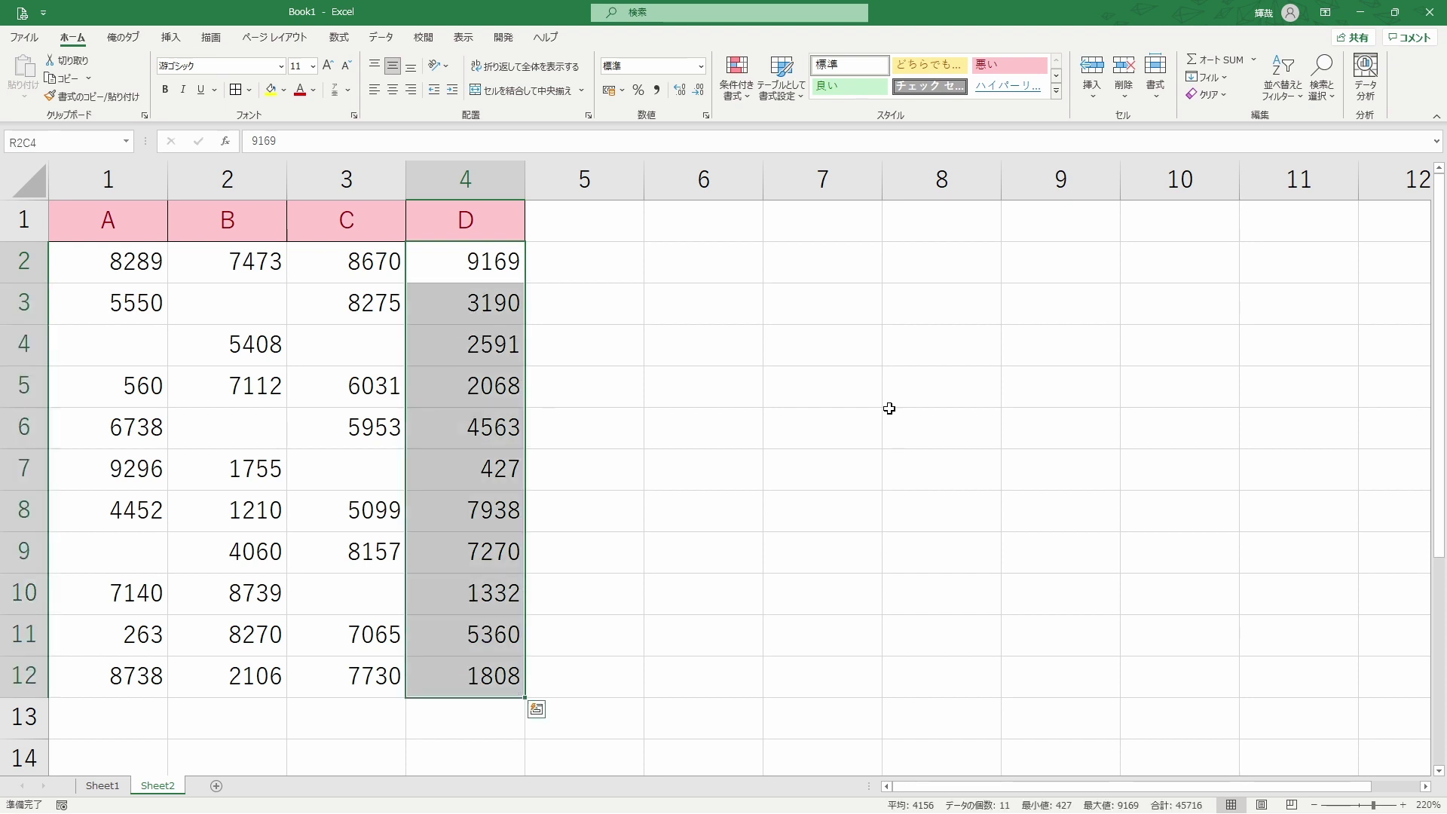
key(Left)
key(Down)
key(Down)
key(Down)
key(Down)
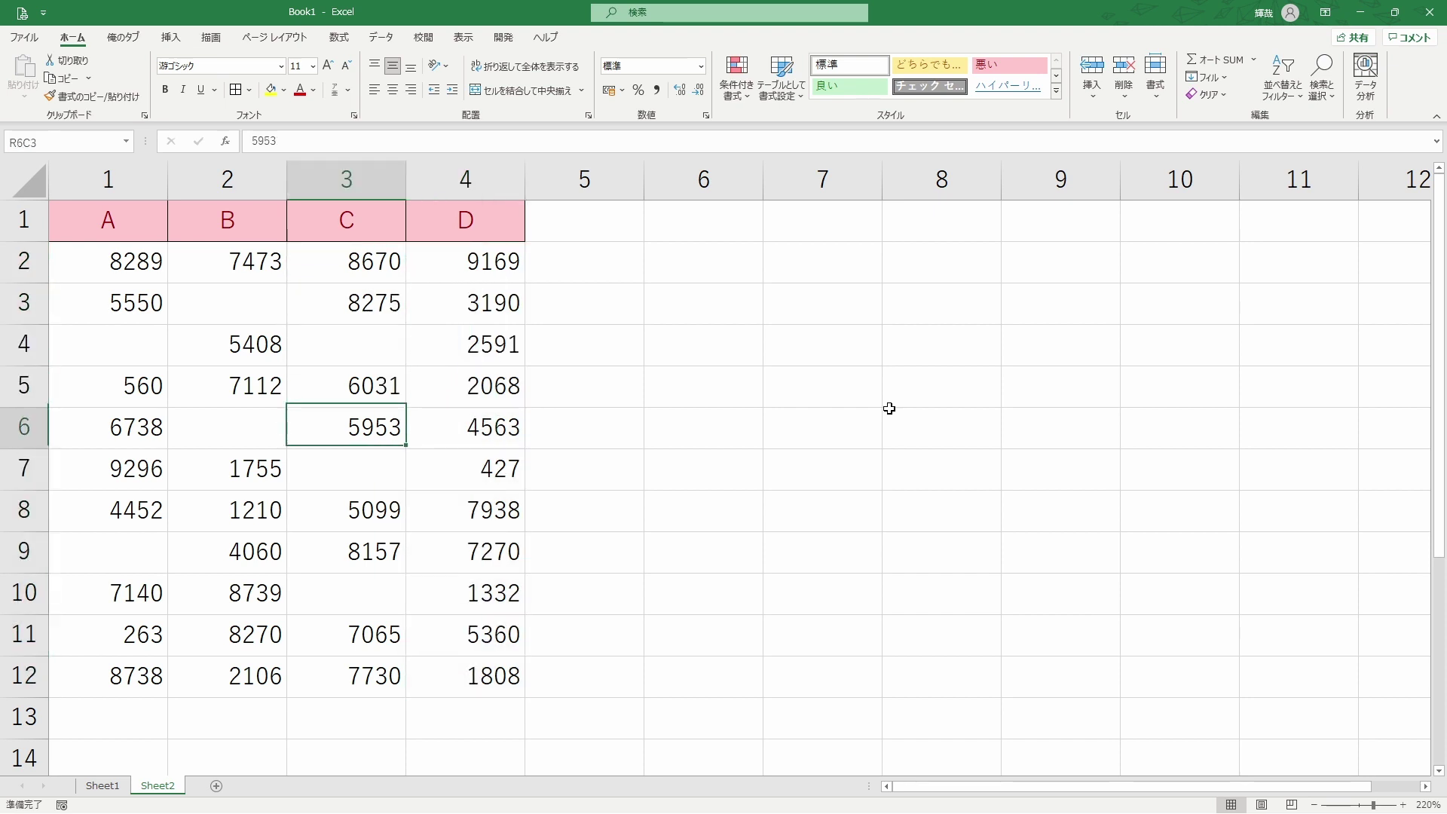
key(Down)
key(Down)
key(Down)
key(Down)
key(Down)
key(Down)
key(Right)
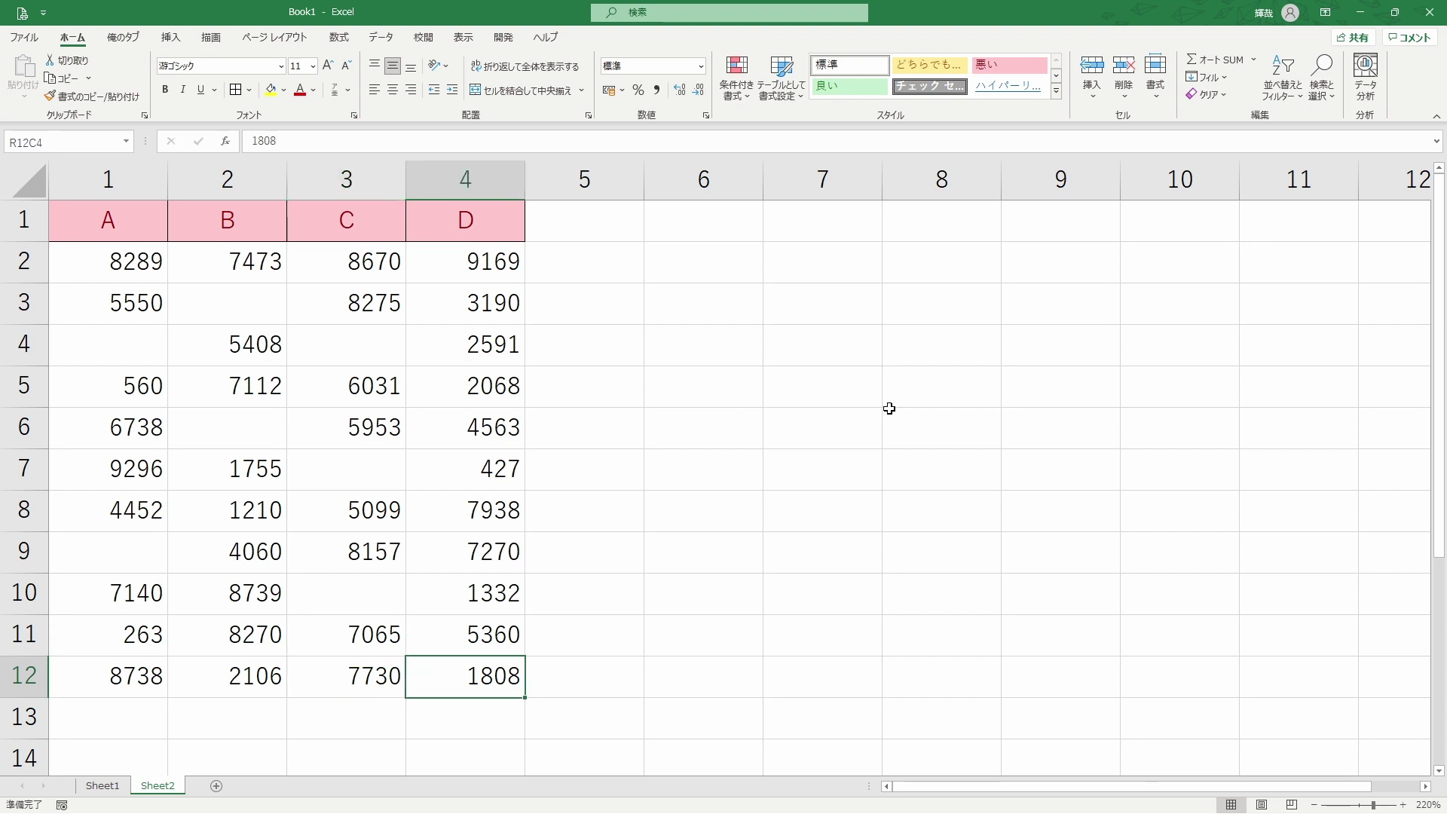
key(ctrl+Up)
key(Left)
key(Down)
key(shift+Down)
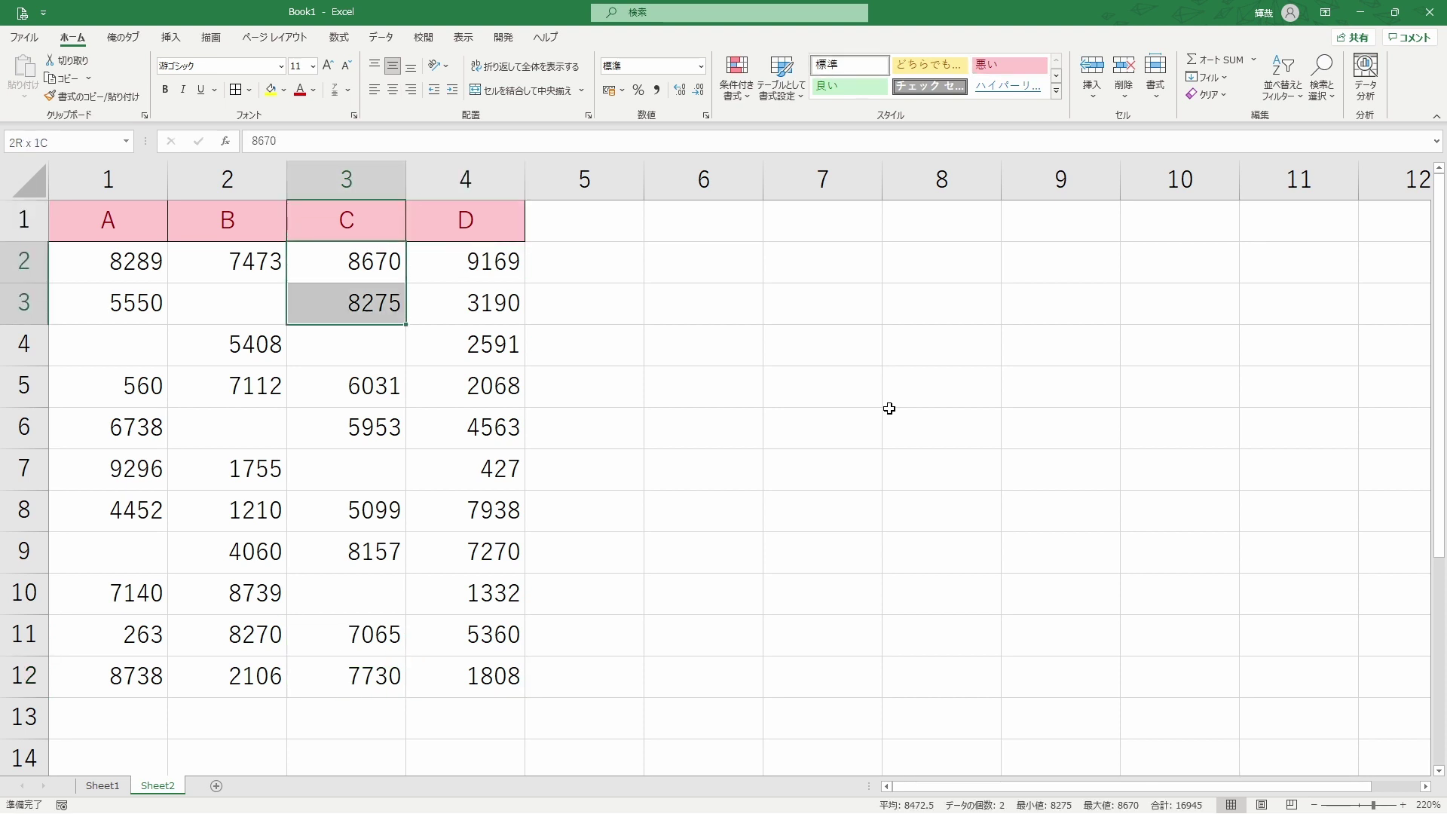
key(shift+Down)
key(shift+Down)
key(shift+Down)
key(shift+Down)
key(shift+Down)
key(shift+Down)
key(shift+Down)
key(shift+Down)
key(shift+Down)
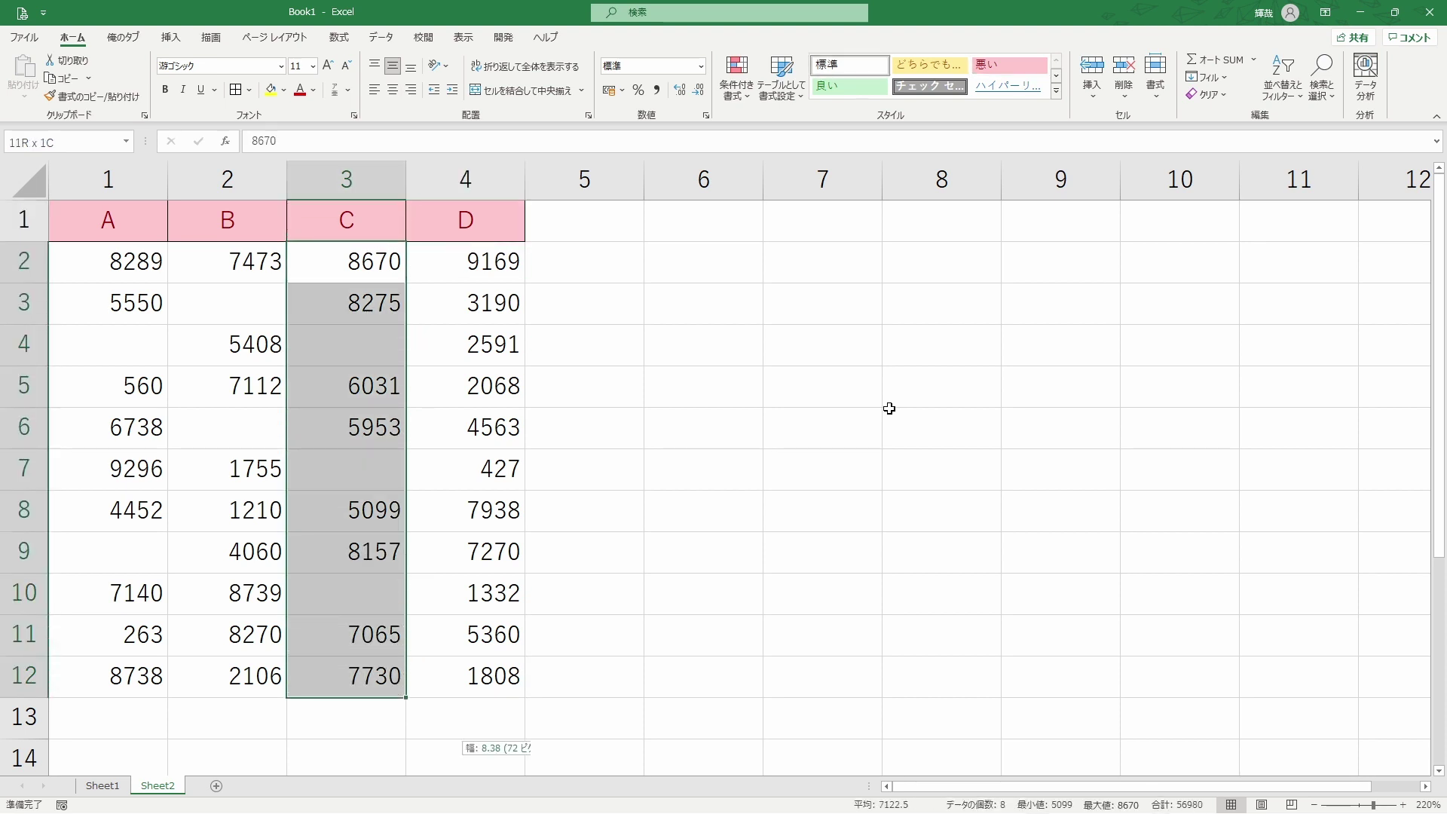
key(ctrl+shift+Down)
key(ctrl+shift+Up)
- Extend a selection down column B to the sheet's last row and back
key(Right)
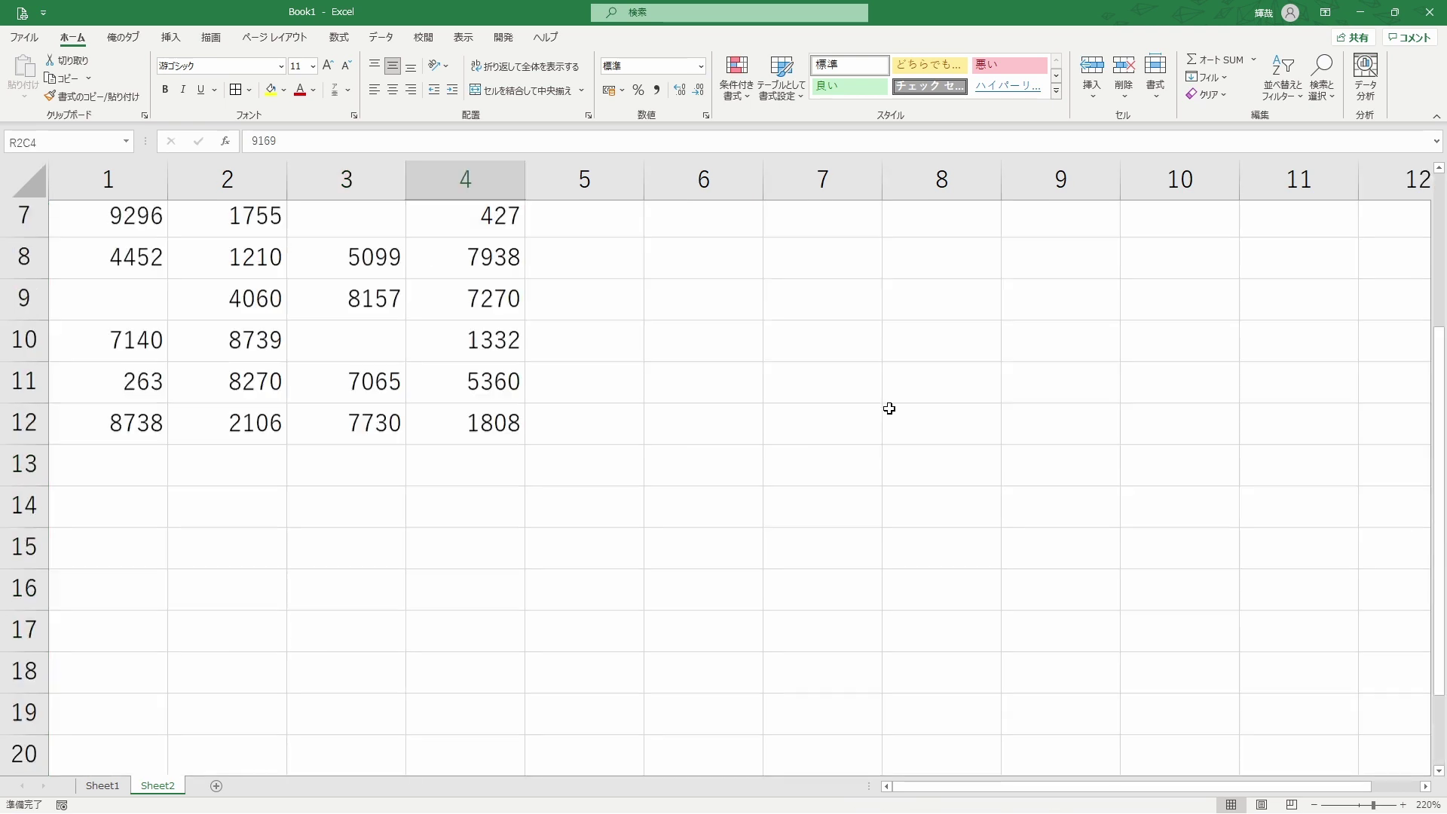
key(Up)
key(Left)
key(Down)
key(Left)
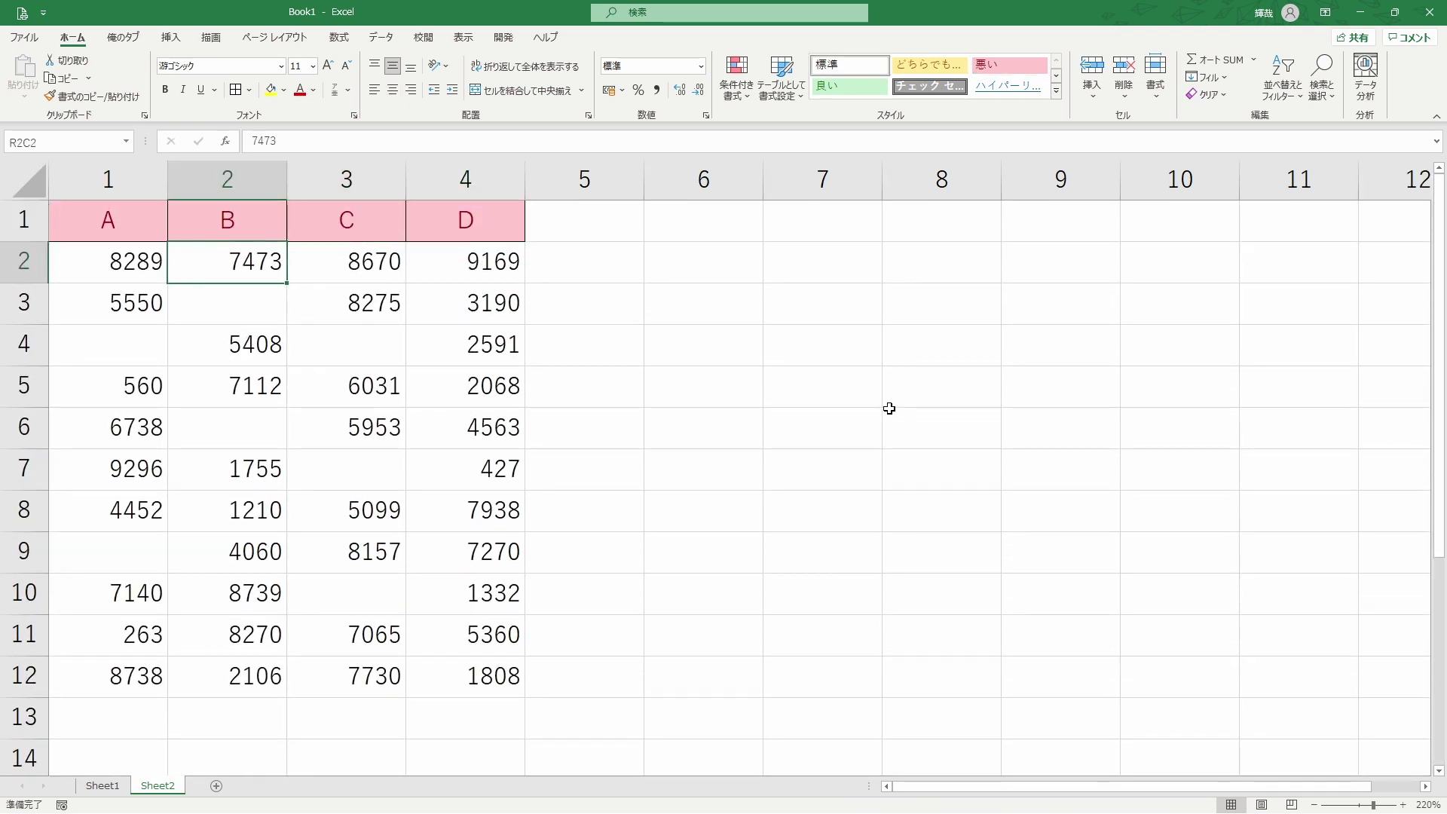
key(shift+Down)
key(shift+Down)
key(shift+Down)
- Return to column D and select its numbers from D2 down to D12
key(shift+Down)
key(shift+Down)
key(shift+Down)
key(ctrl+shift+Down)
key(ctrl+shift+Up)
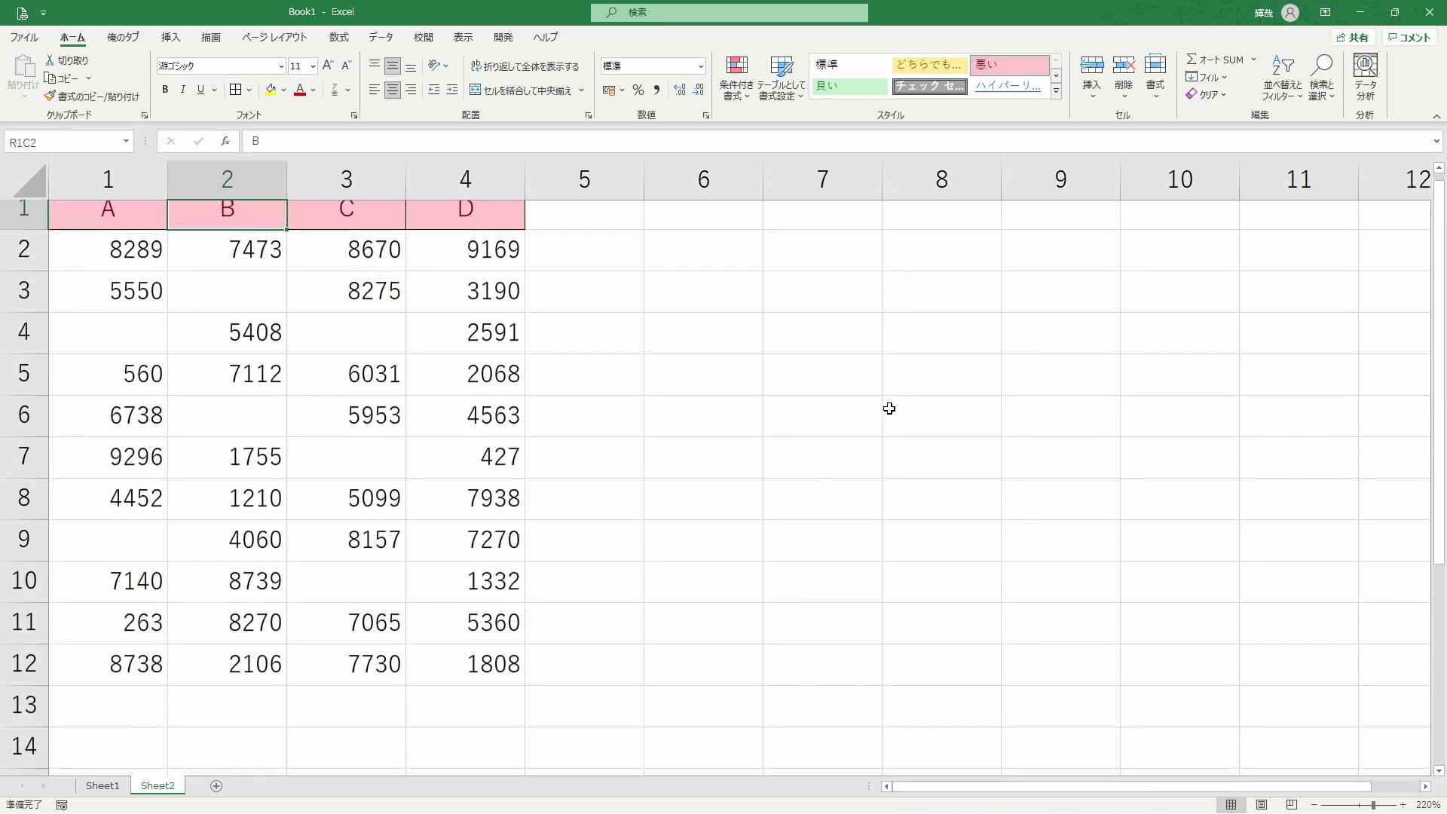
key(Left)
key(shift+Down)
key(shift+Down)
key(shift+Down)
key(shift+Down)
key(shift+Down)
key(shift+Down)
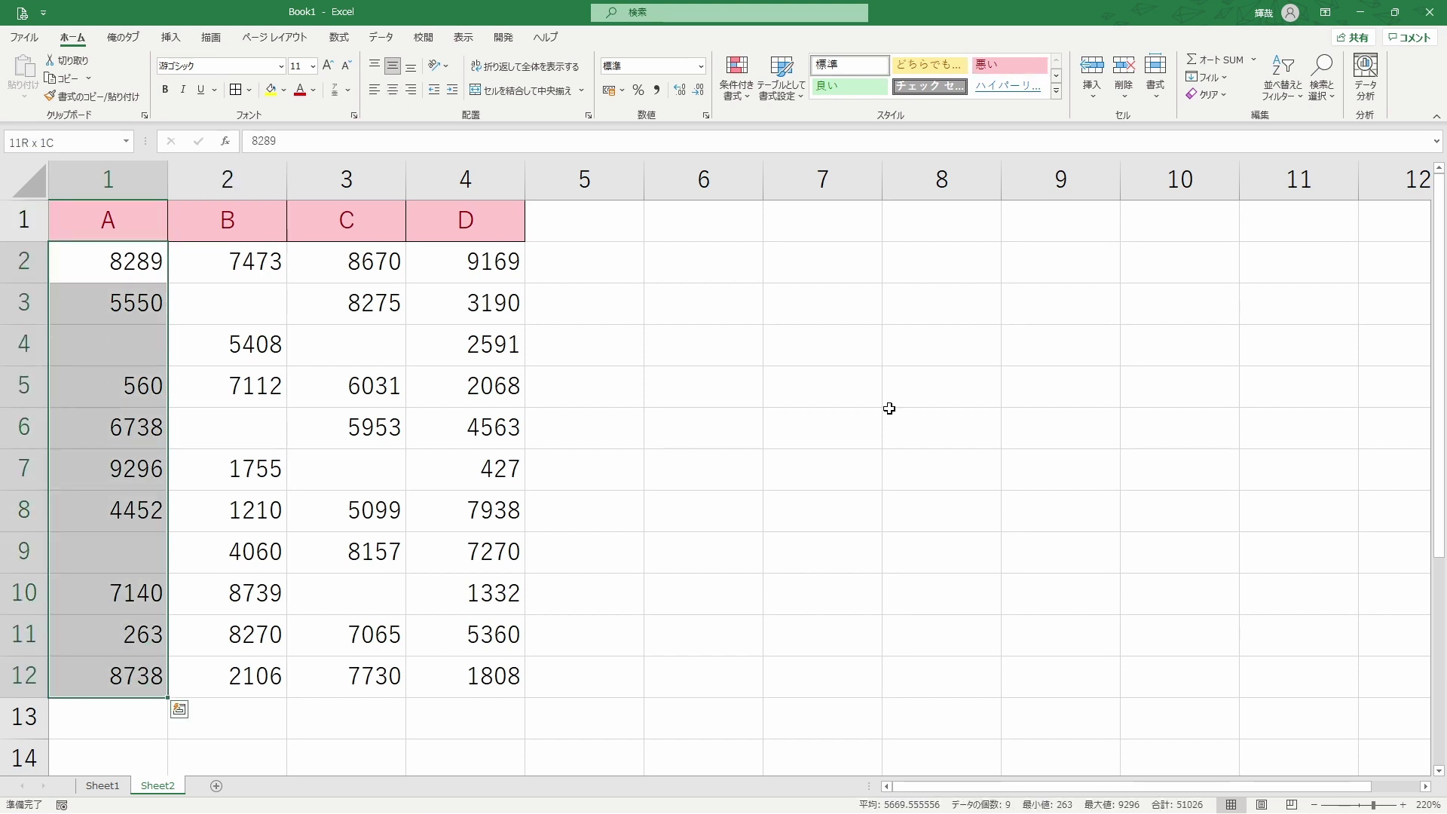
key(Right)
key(Right)
key(Right)
key(Up)
key(Down)
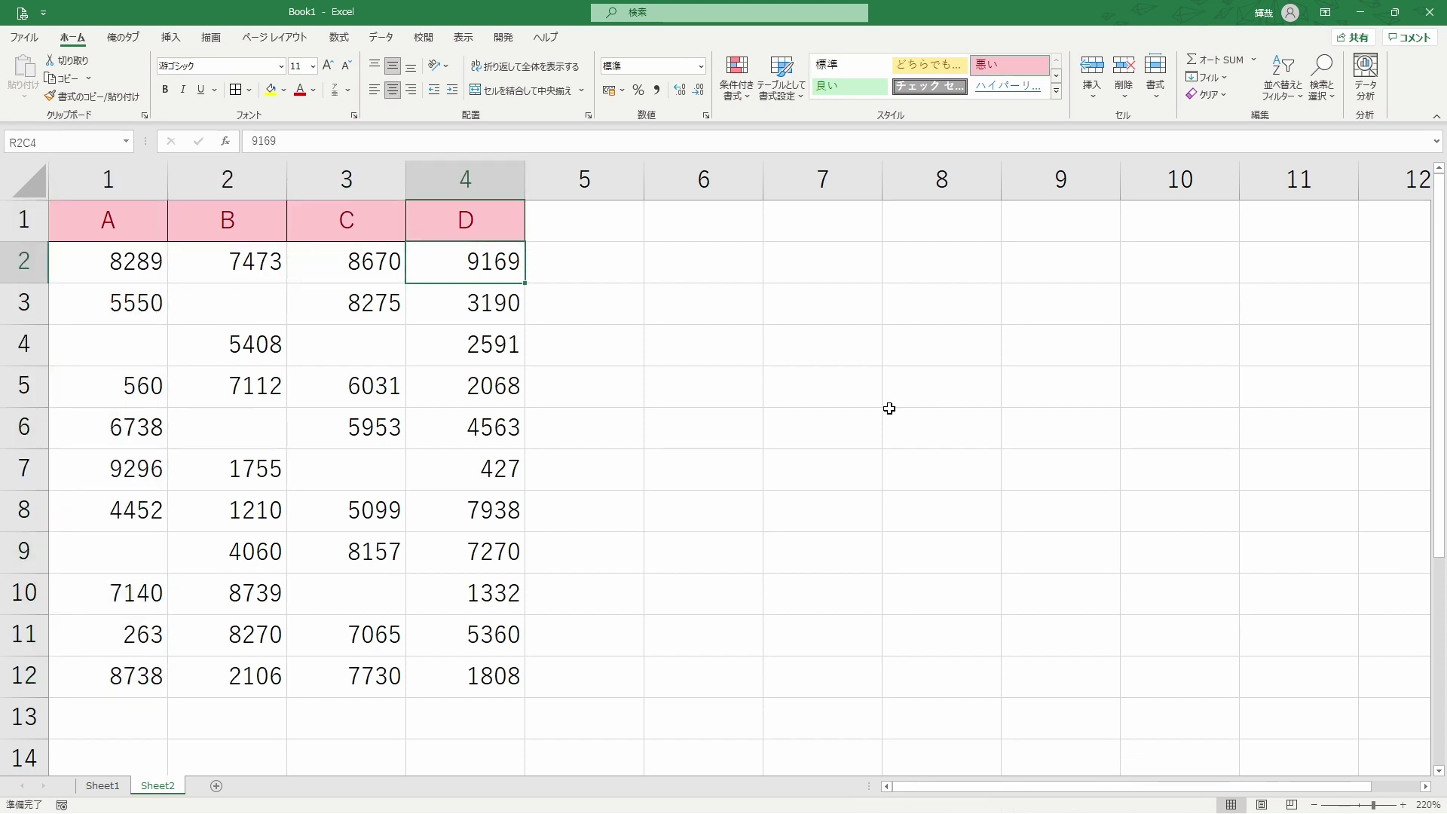
key(Up)
key(Down)
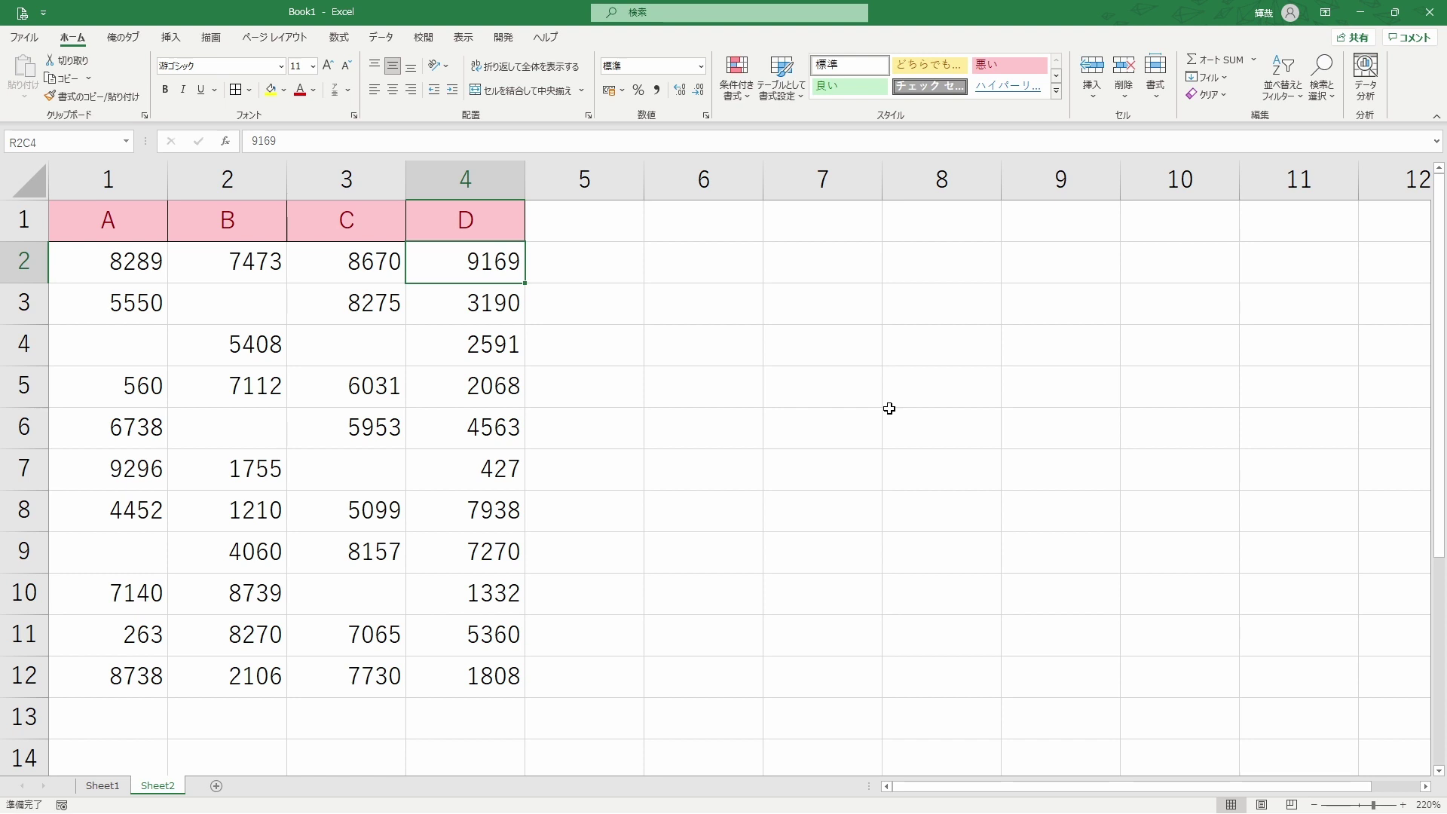
key(ctrl+shift+Down)
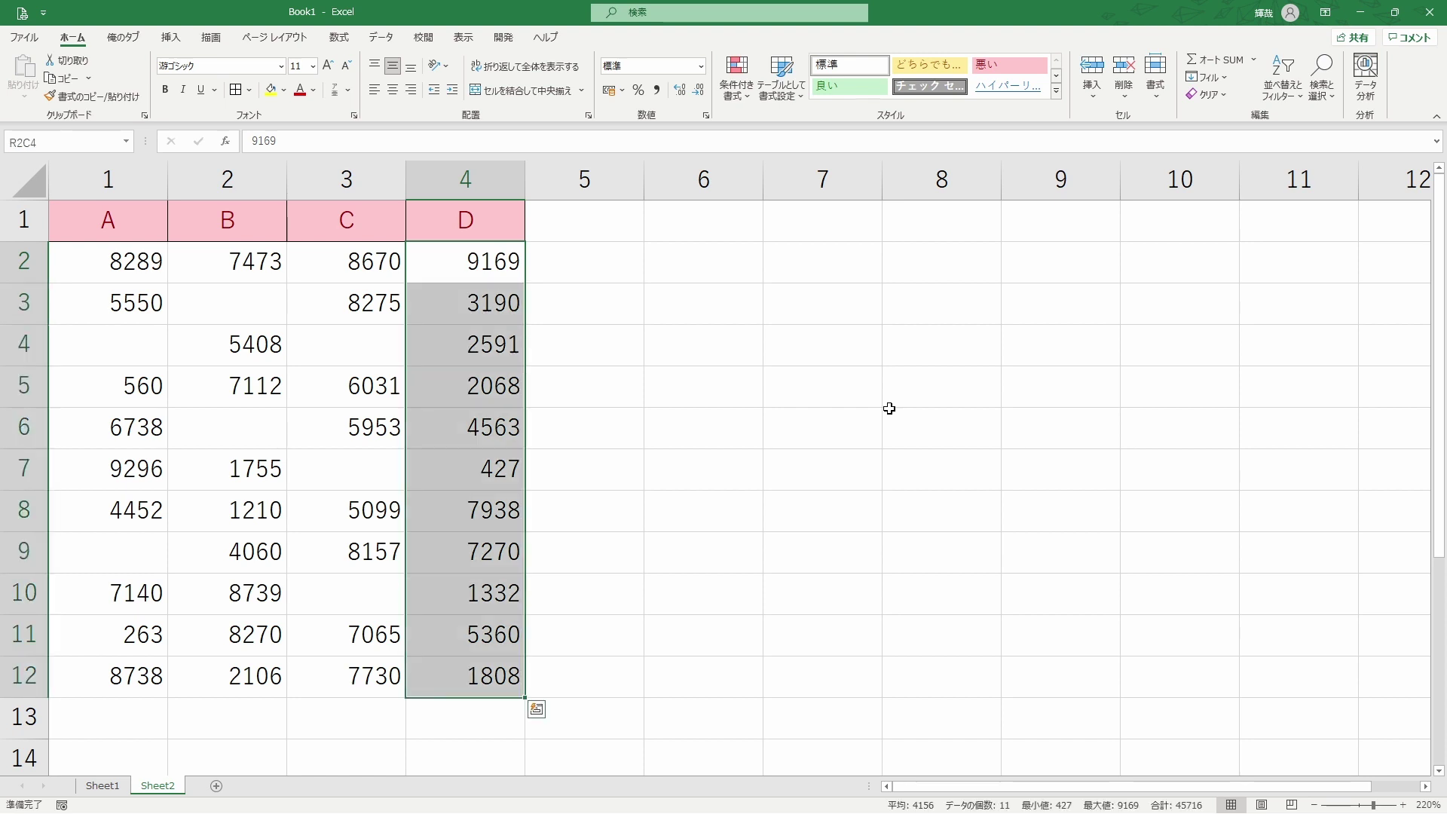
- Adjust the selection between columns C and D, narrowing back to C2:C12
key(shift+Left)
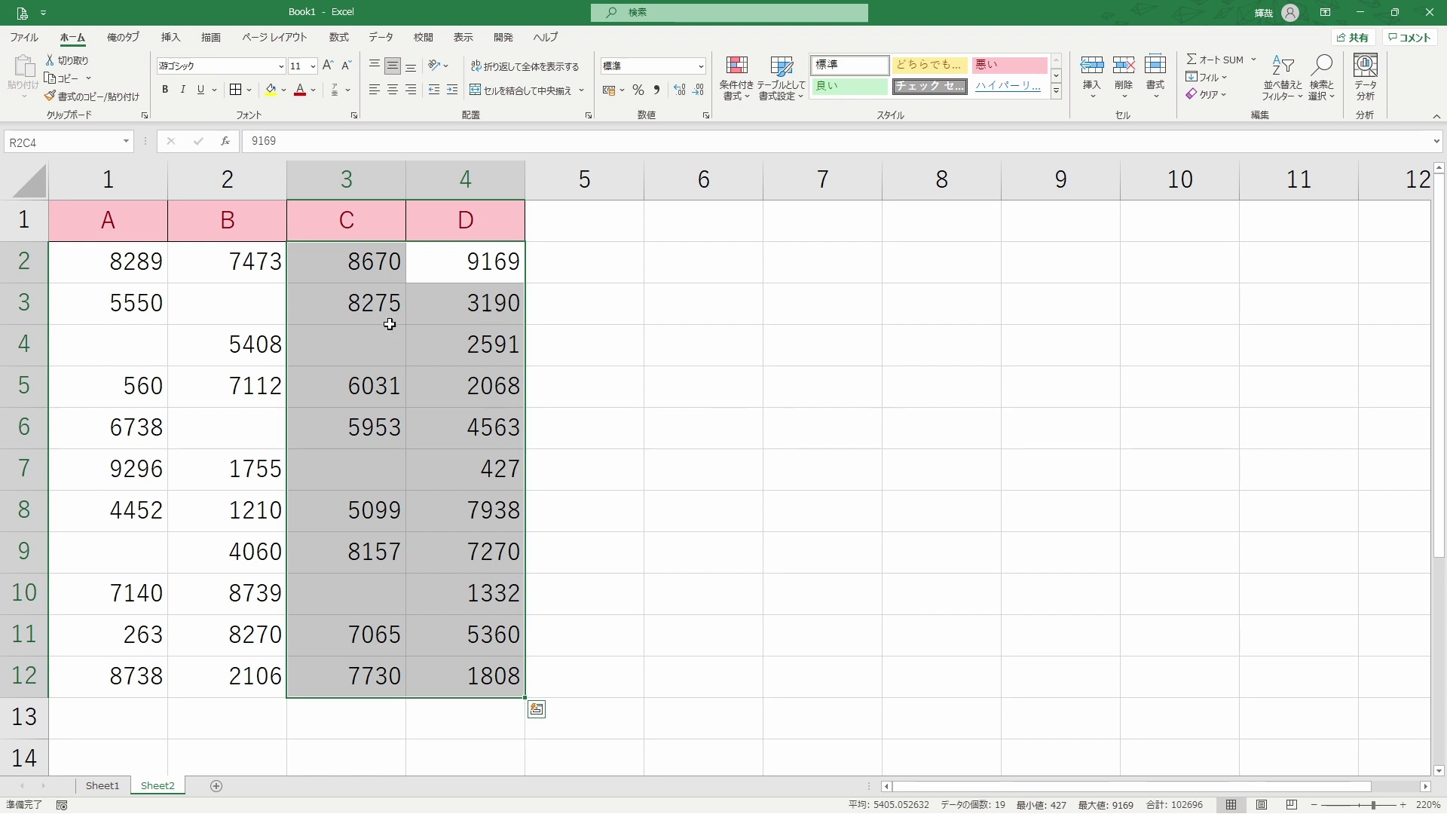
key(shift+Tab)
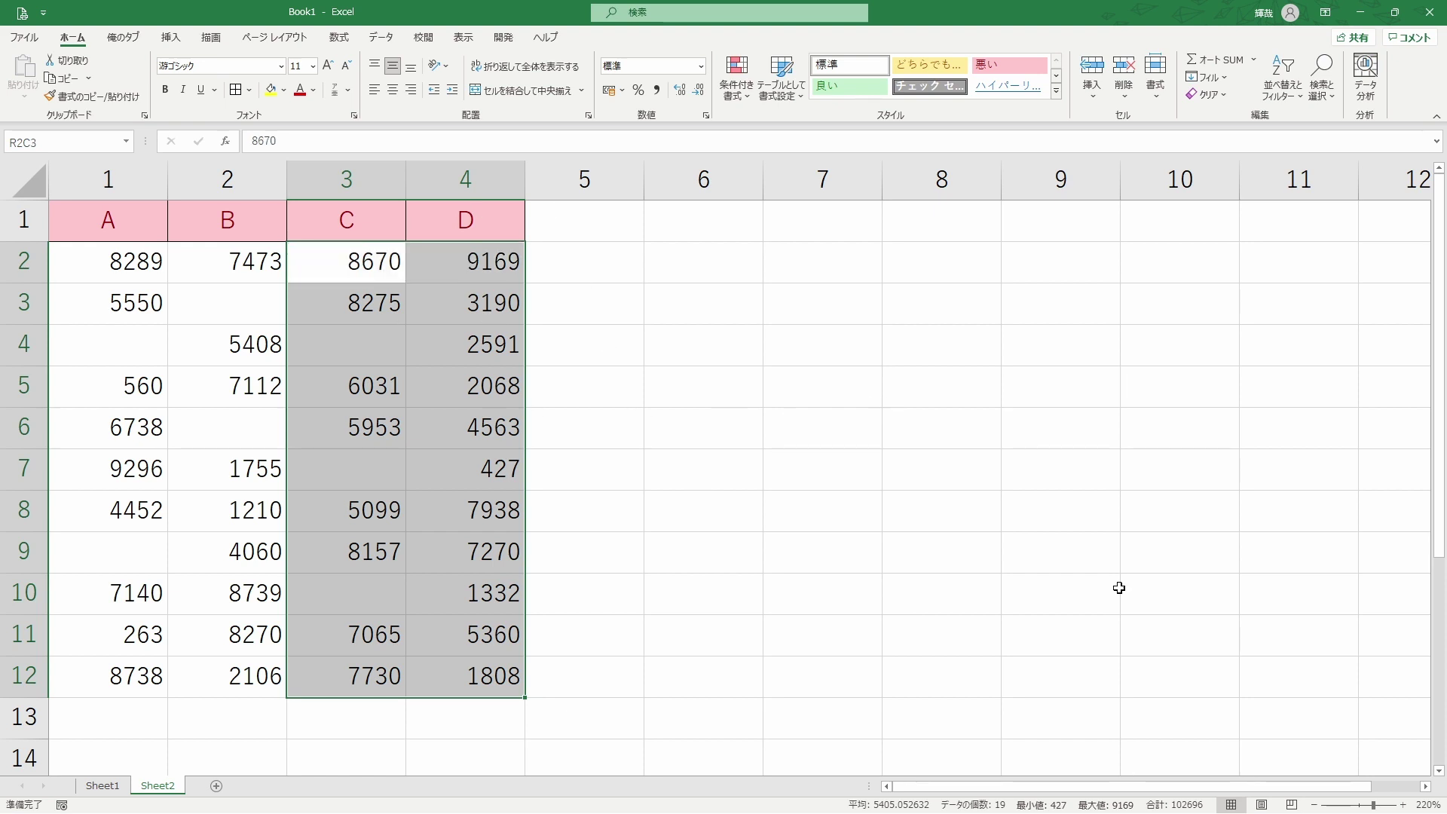
key(shift+Left)
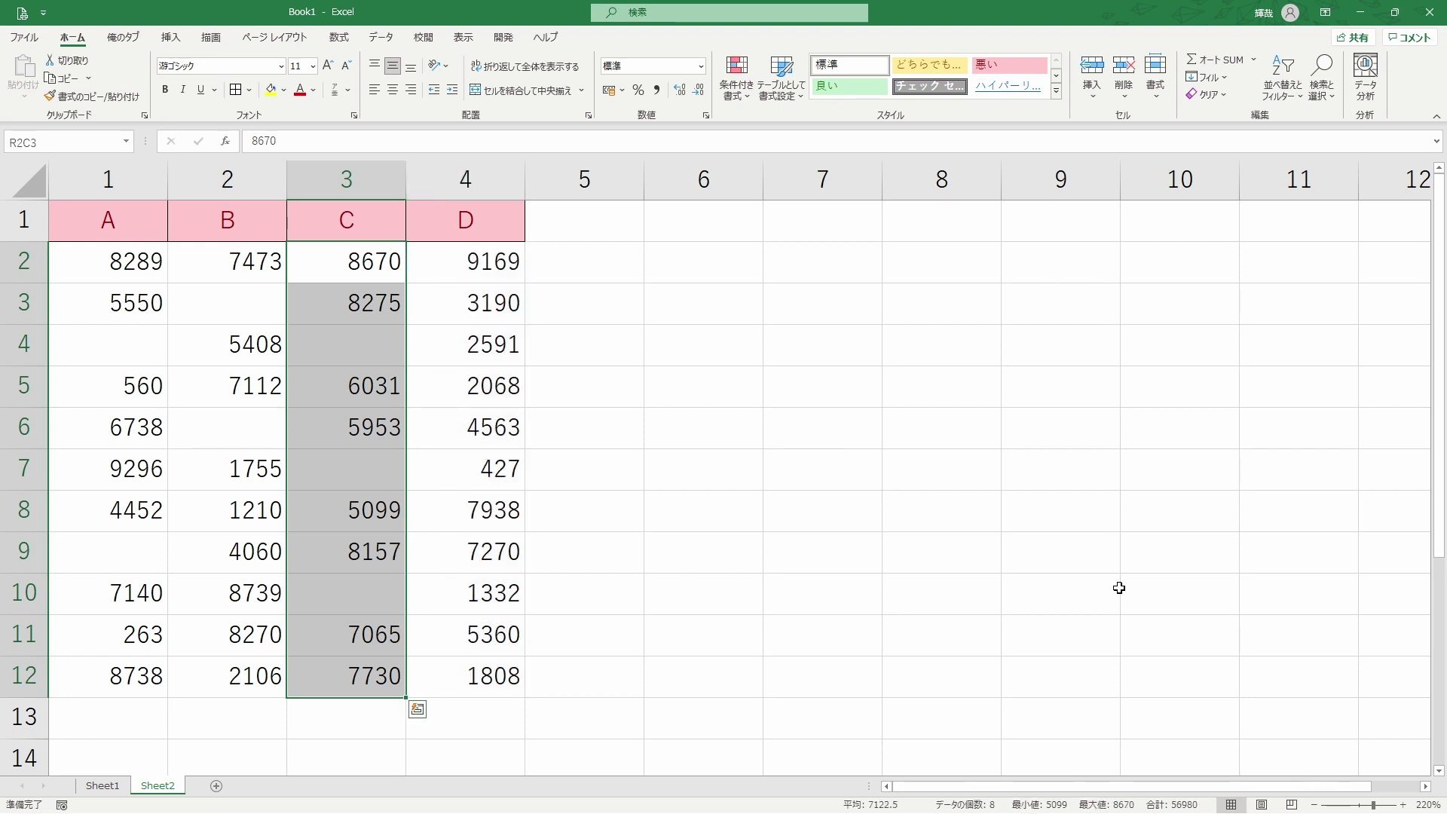
key(Up)
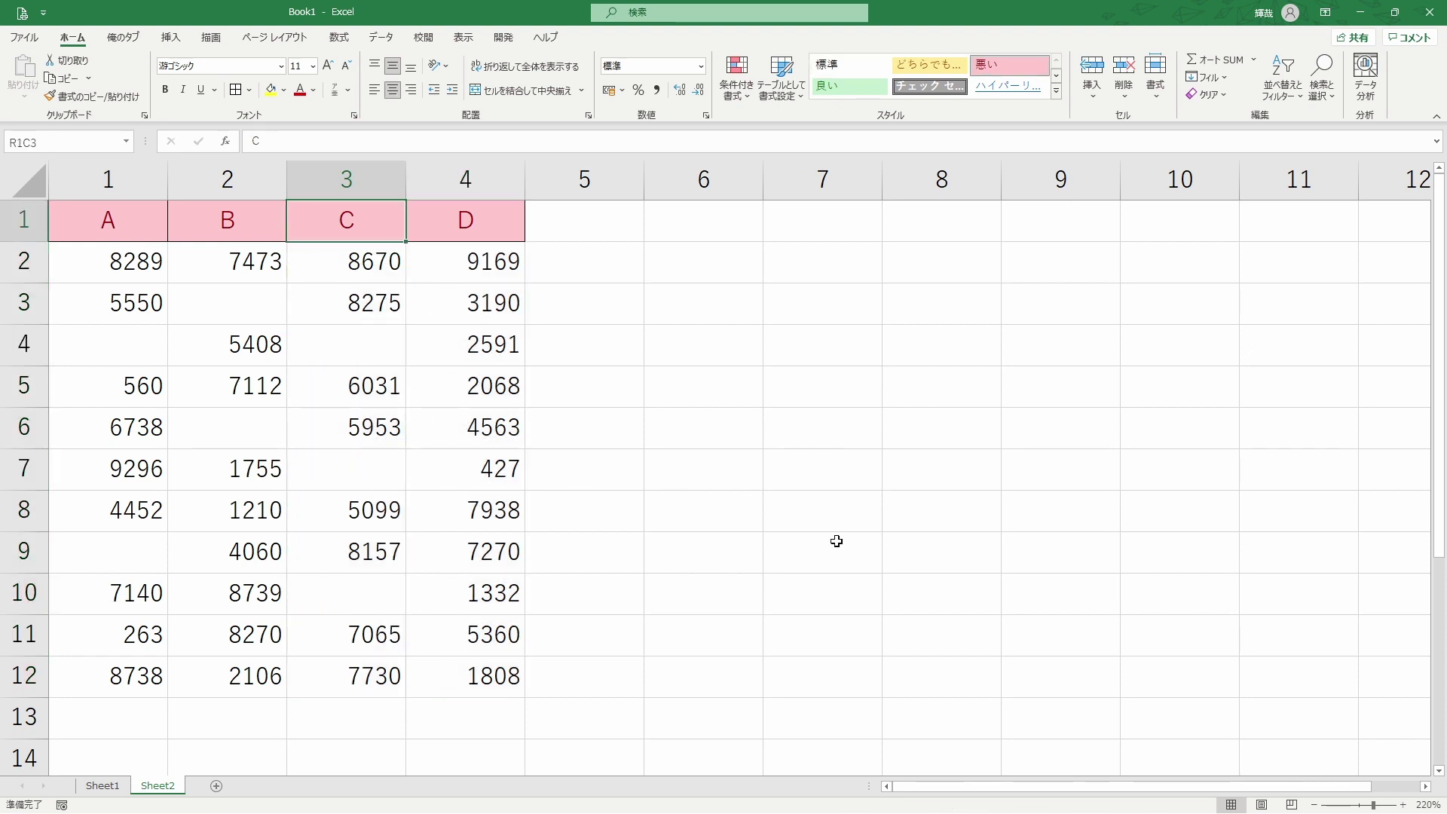
key(Down)
key(ctrl+shift+End)
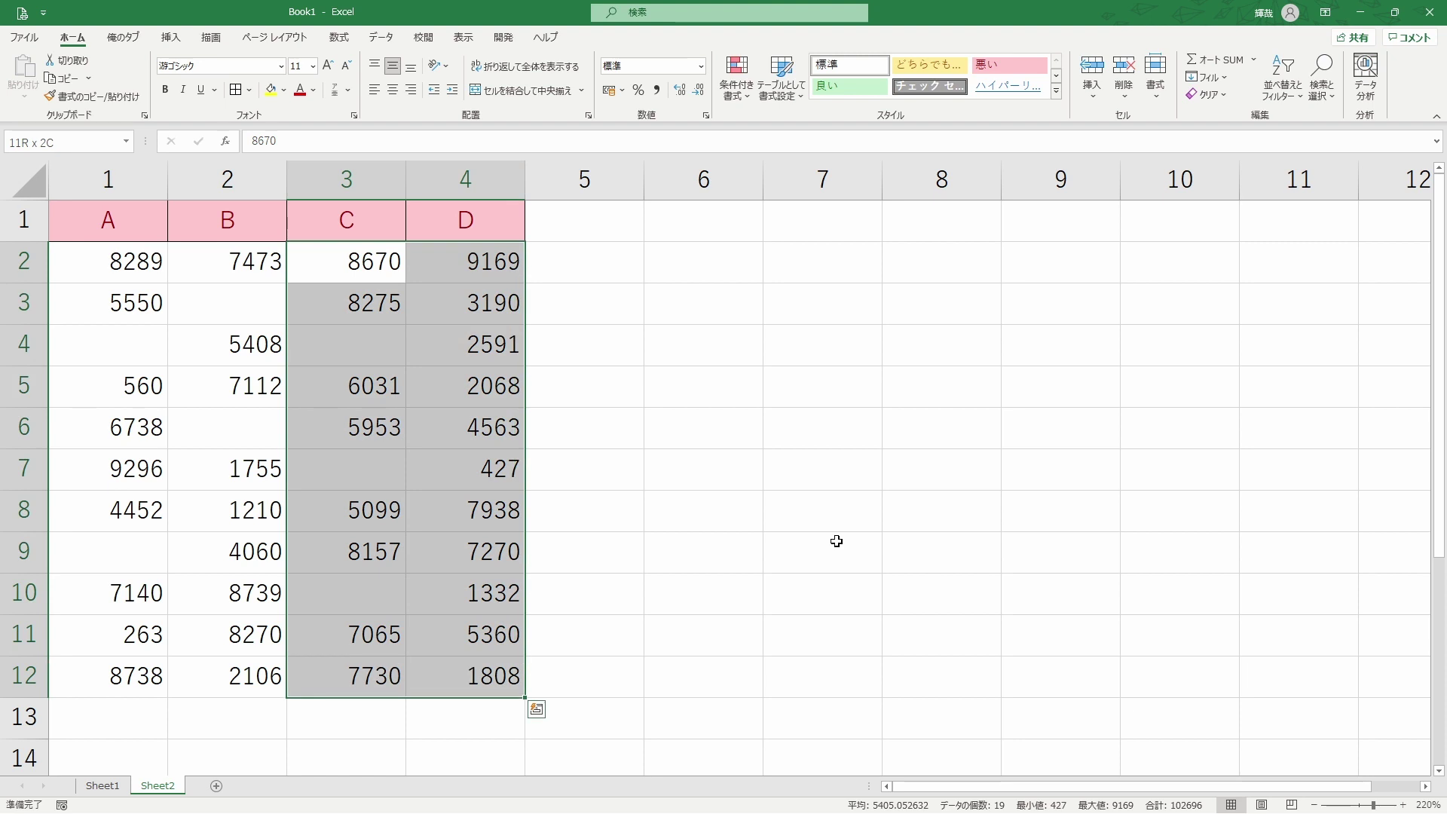
key(shift+Left)
key(shift+Left)
- Move the active cell to C2 and bring up the Go To (ジャンプ) dialog
key(shift+Right)
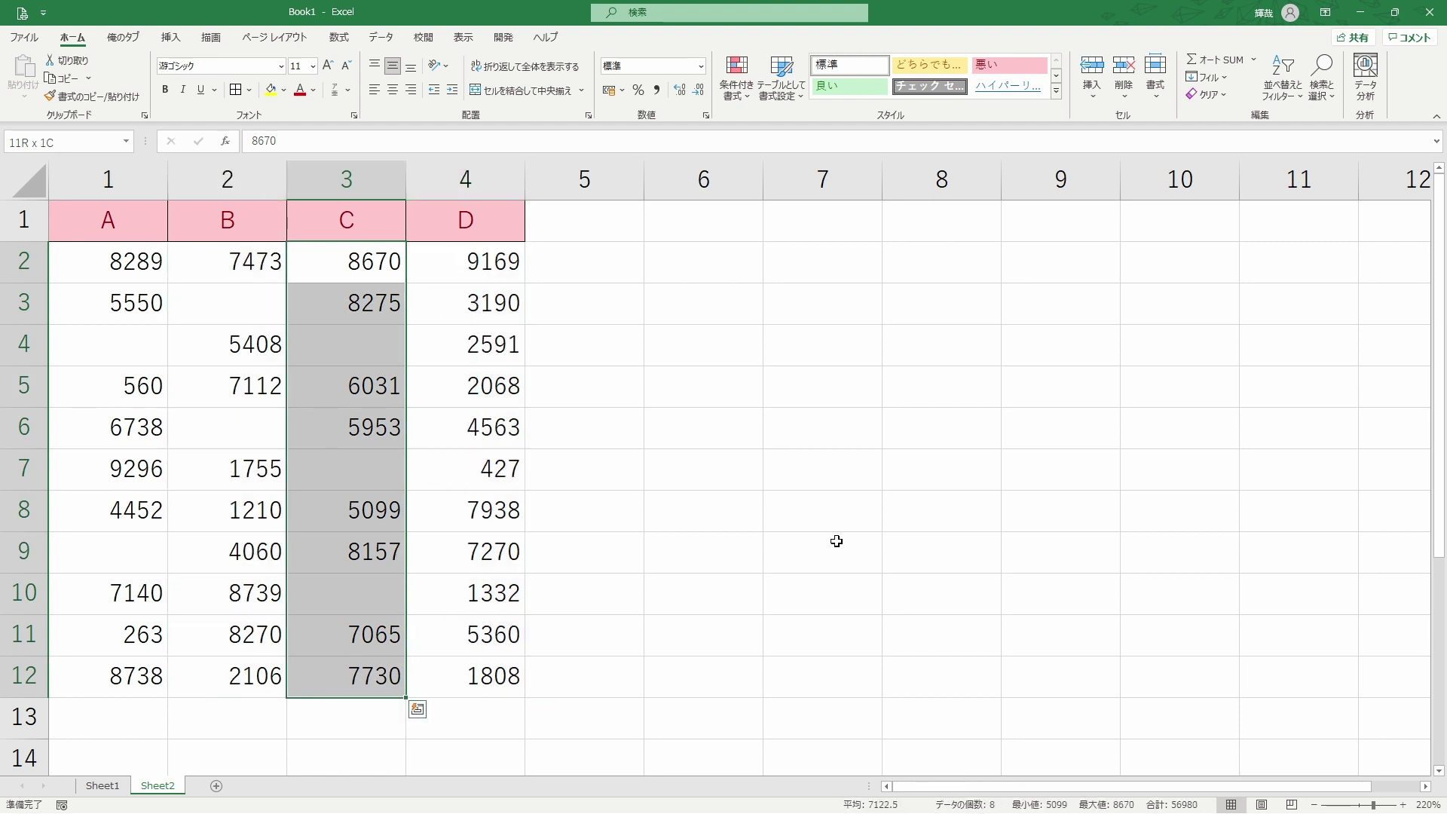
key(Up)
key(Down)
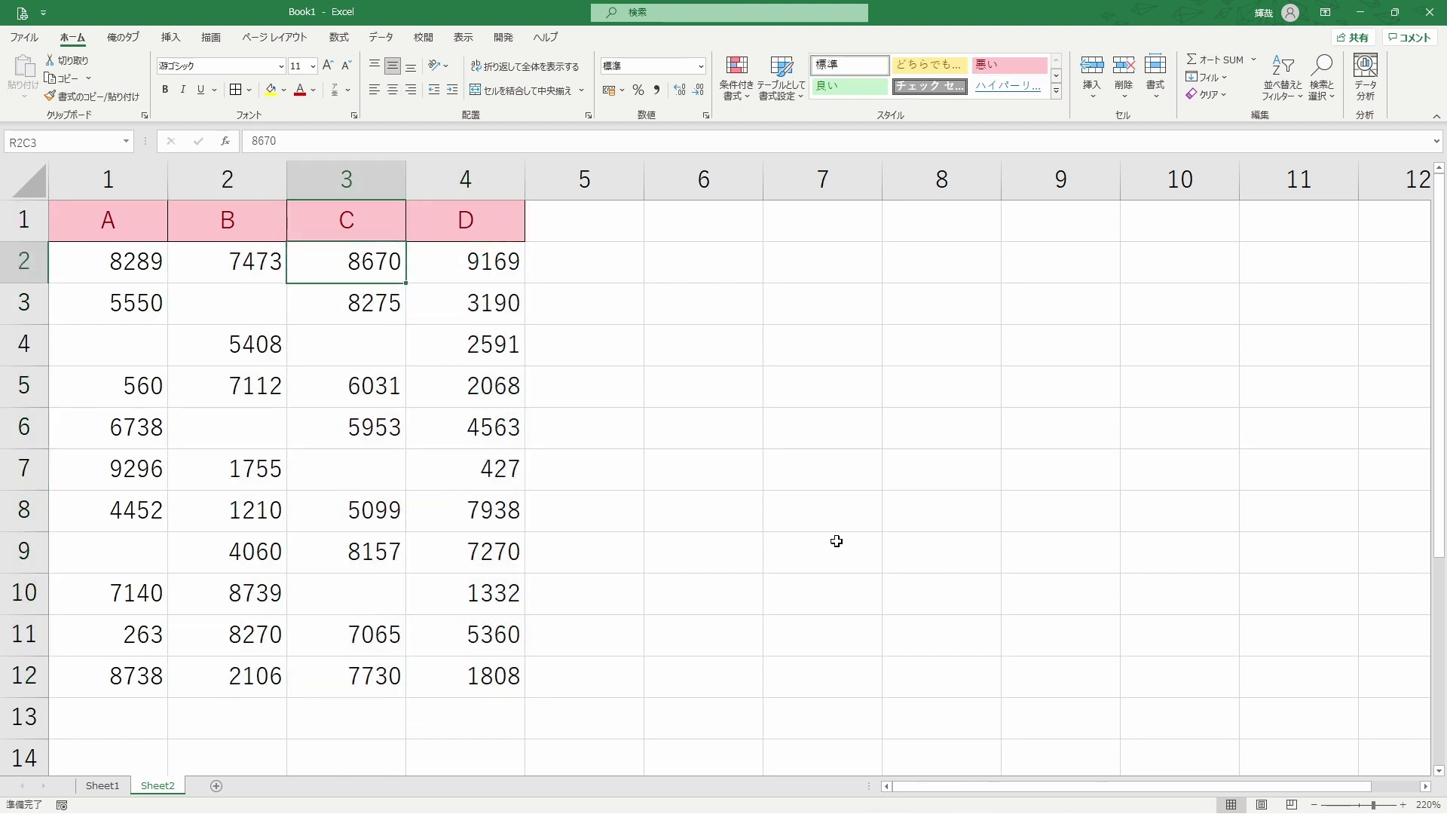
key(ctrl+g)
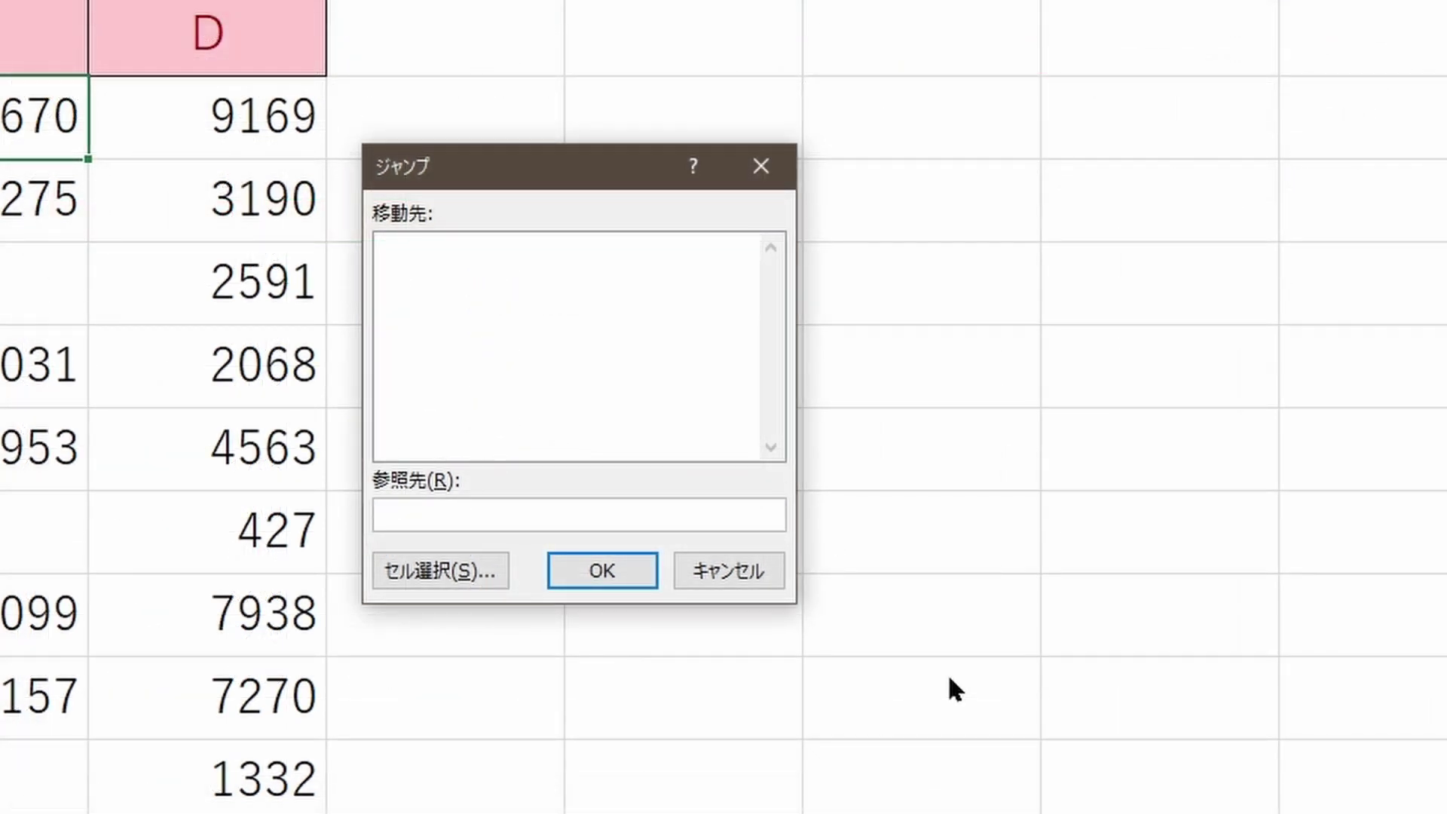
- Enter R2C3:R12C3 as the Go To reference to select C2:C12
text(R)
text(2C)
text(3:)
text(R)
text(12)
text(3)
key(Return)
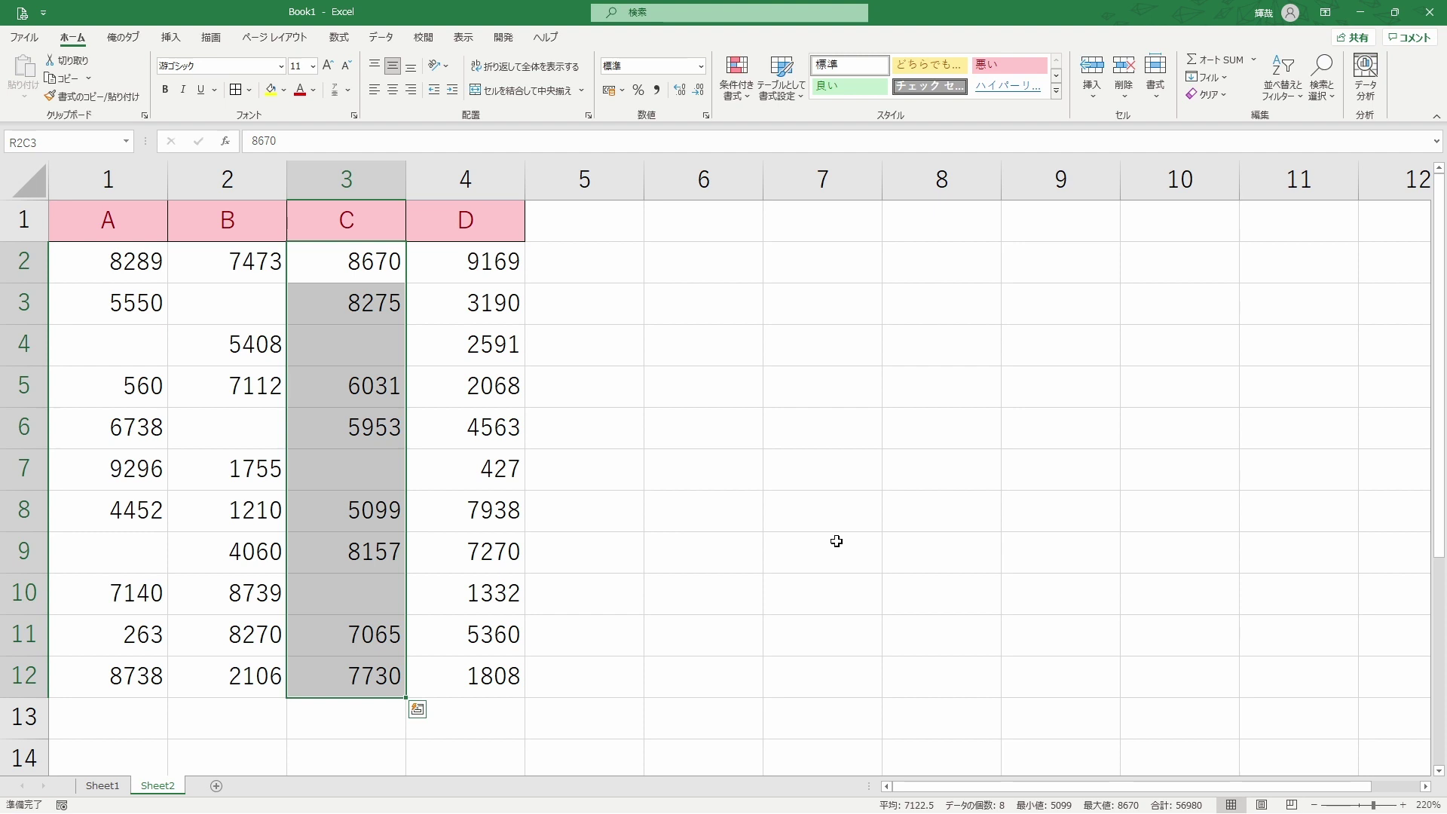
- Delete 5360 from D11 and 2068 from D5, then return to header cell C1
key(Left)
key(Left)
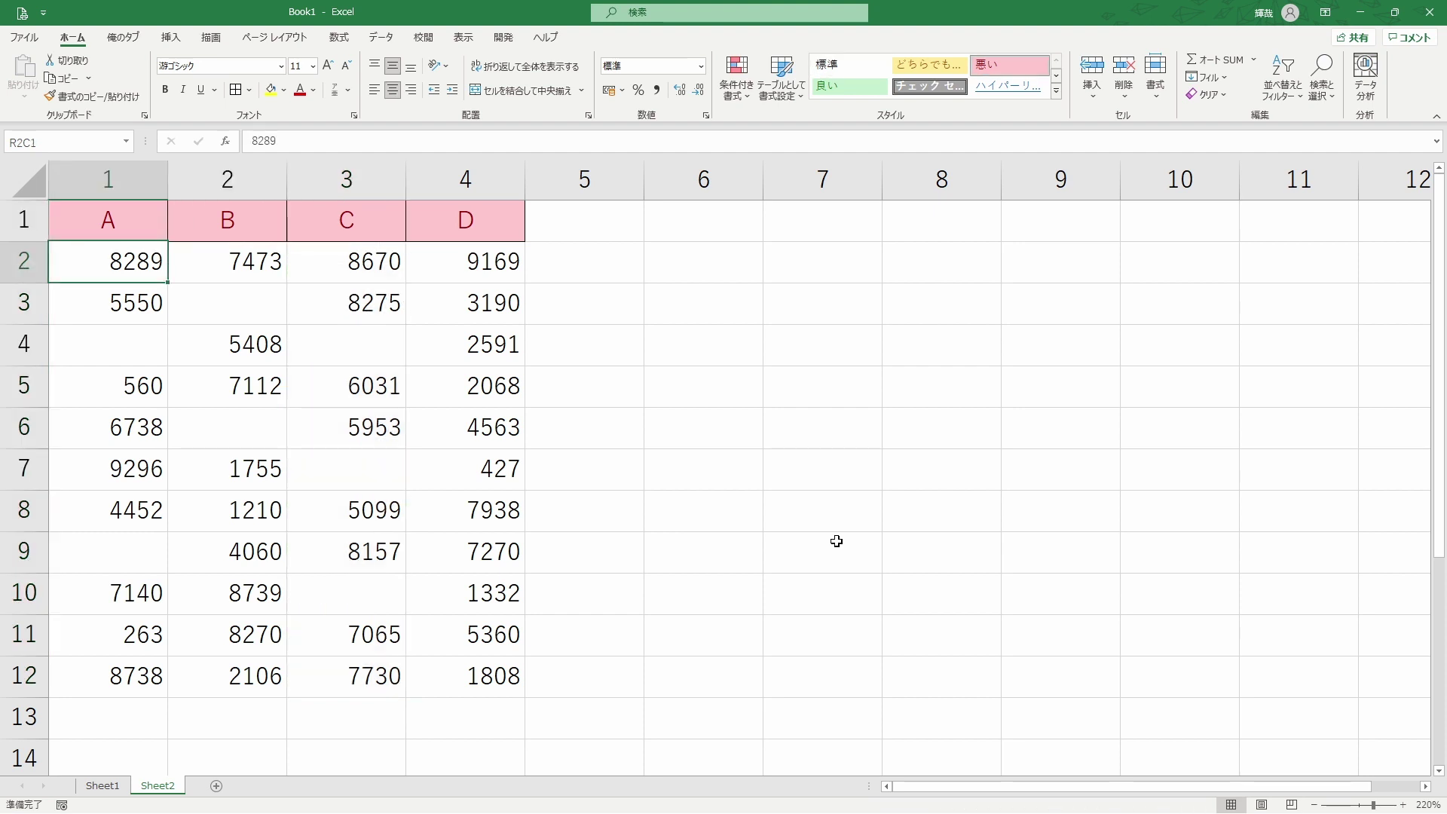
key(Right)
key(Right)
key(Right)
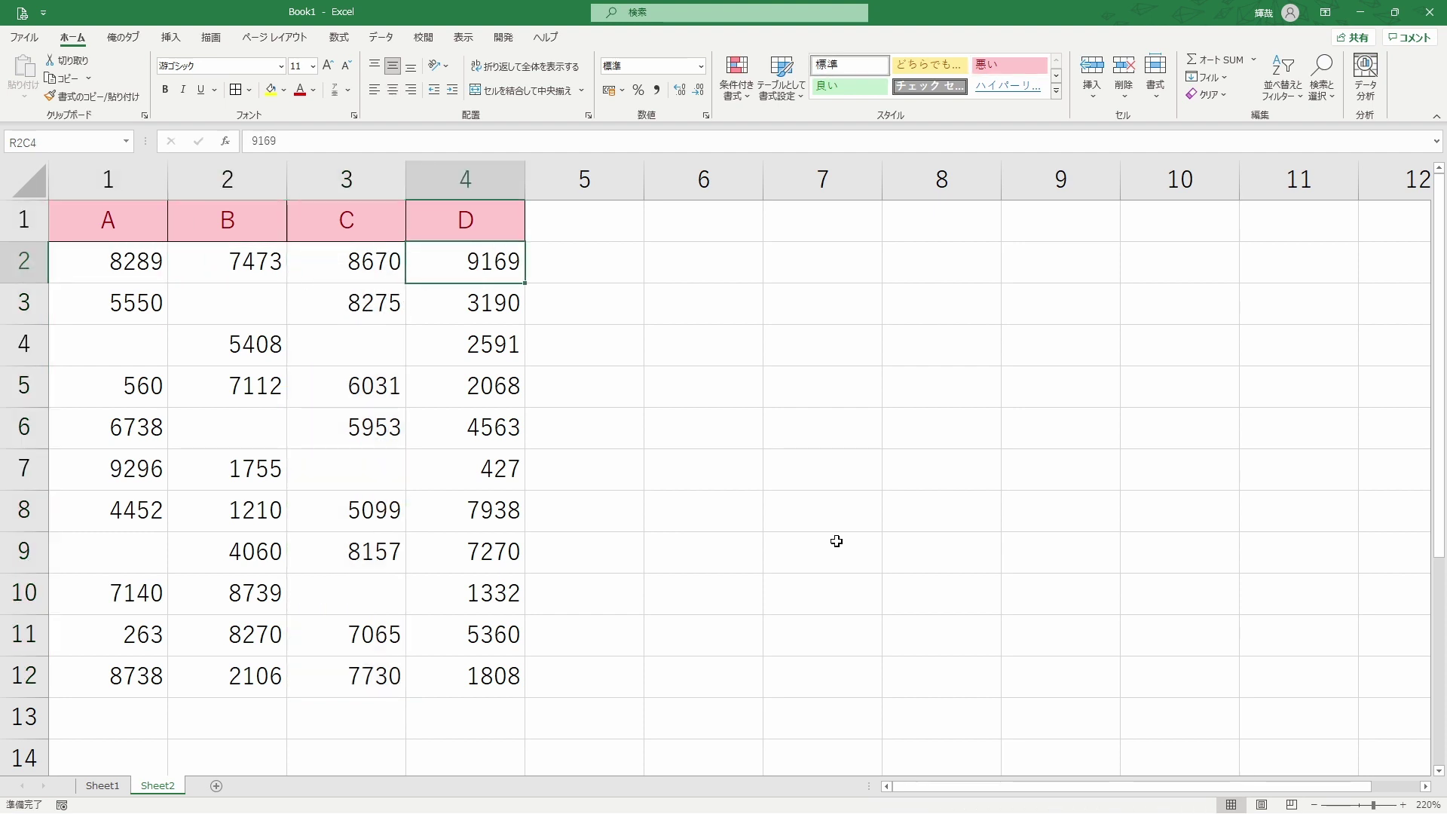
key(ctrl+Down)
key(Up)
key(Delete)
key(Up)
key(Up)
key(Up)
key(Up)
key(Up)
key(Up)
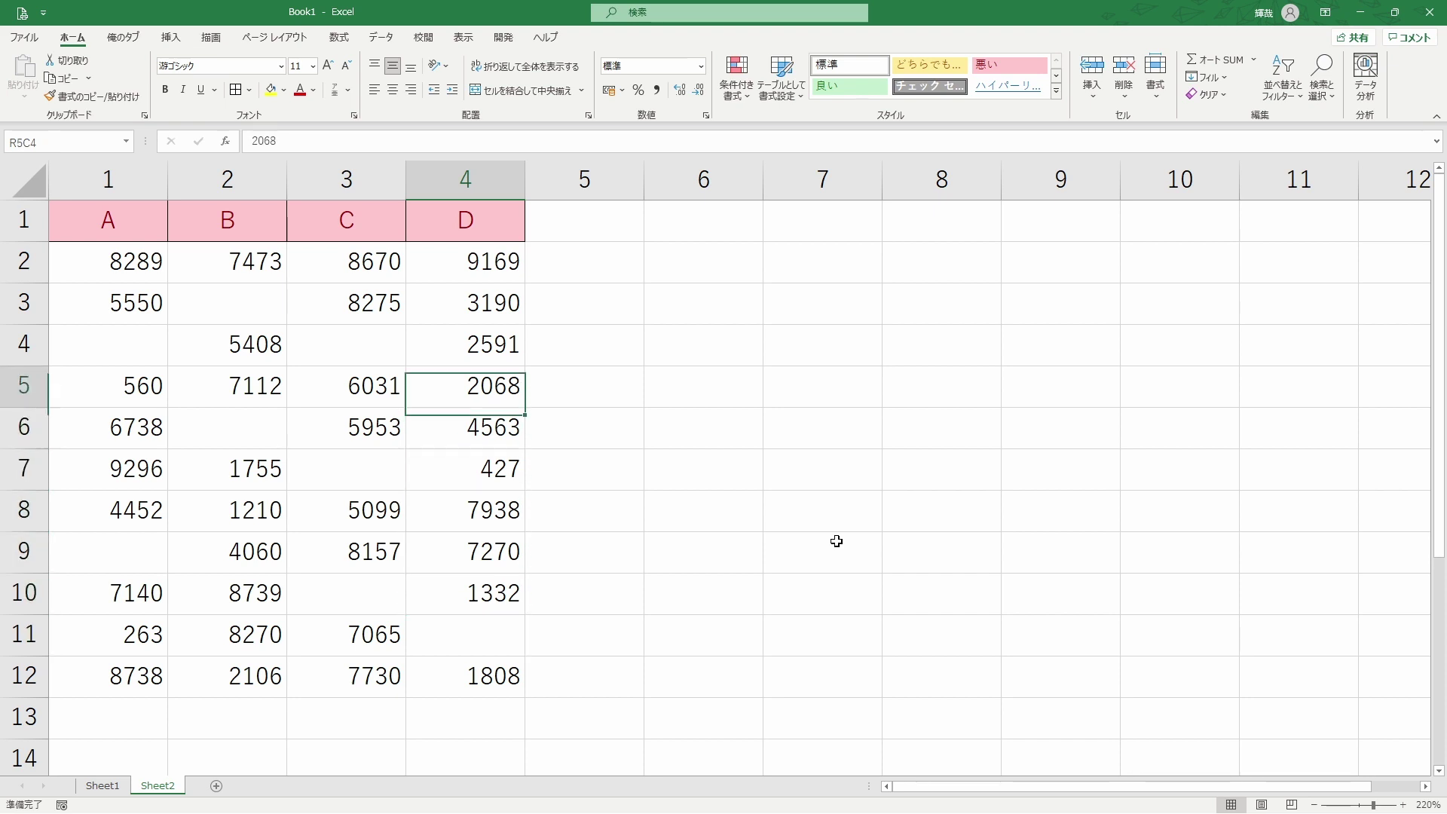
key(Delete)
key(Up)
key(Up)
key(Up)
key(Up)
key(Left)
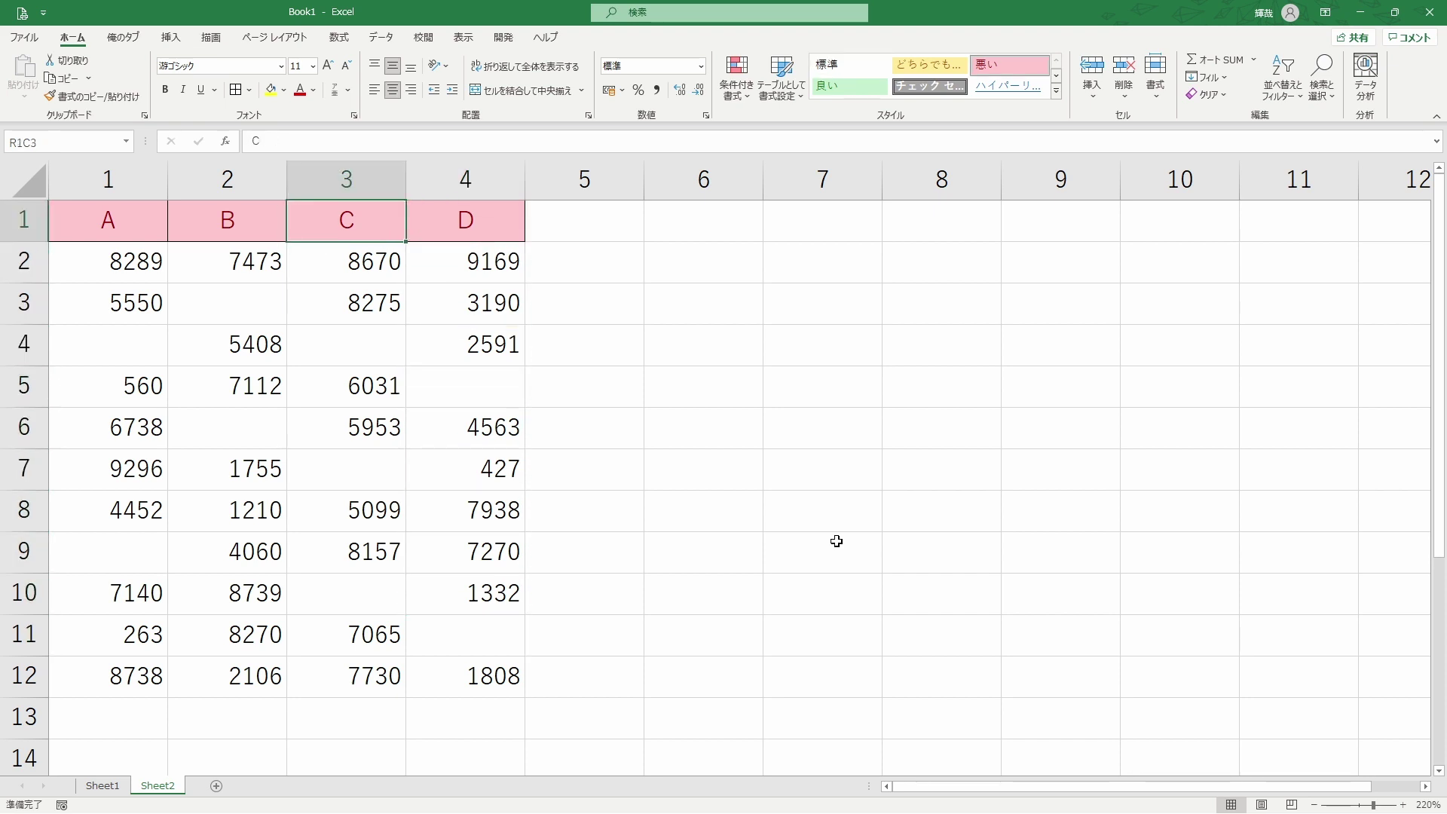
key(Down)
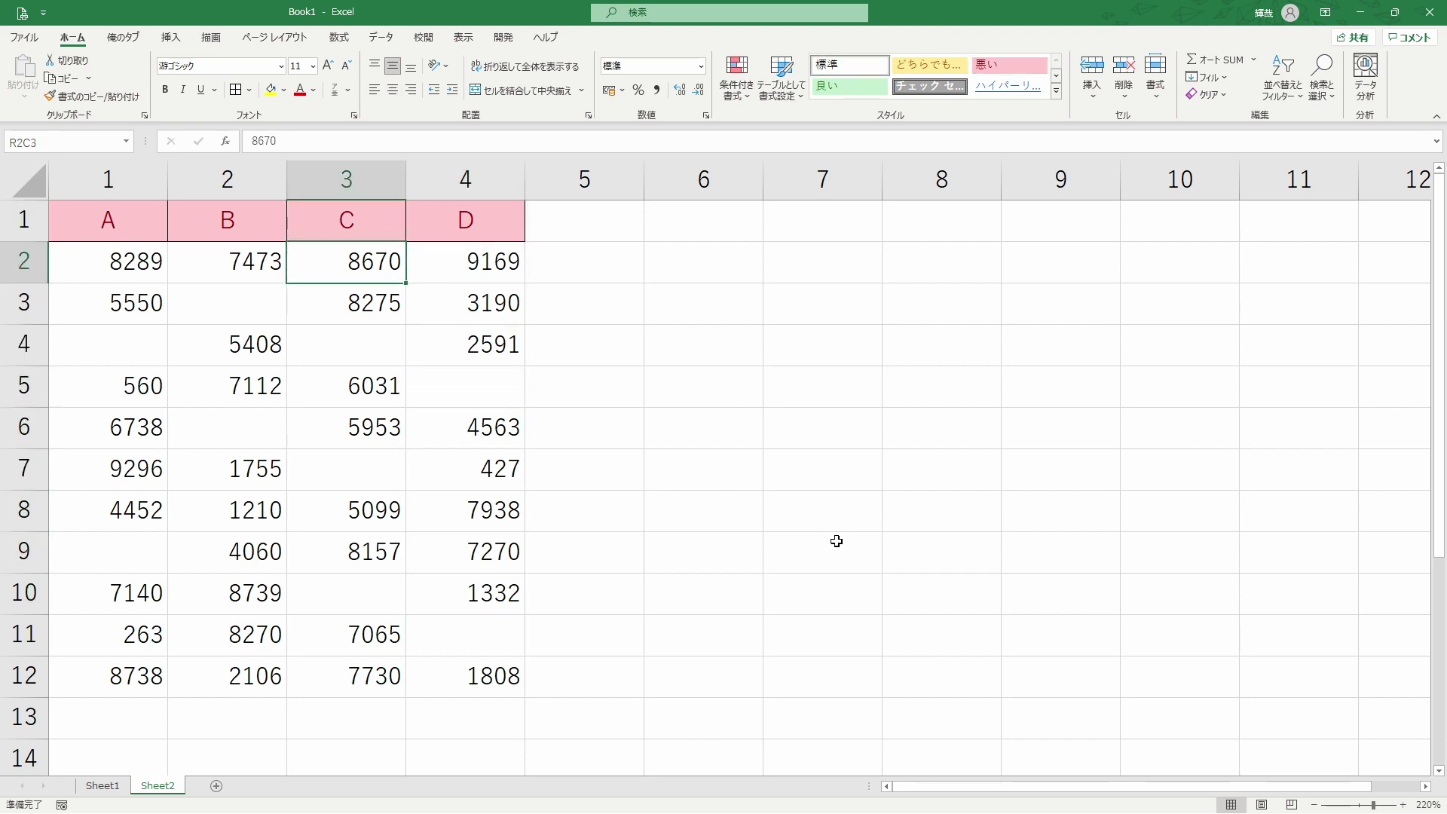
key(Up)
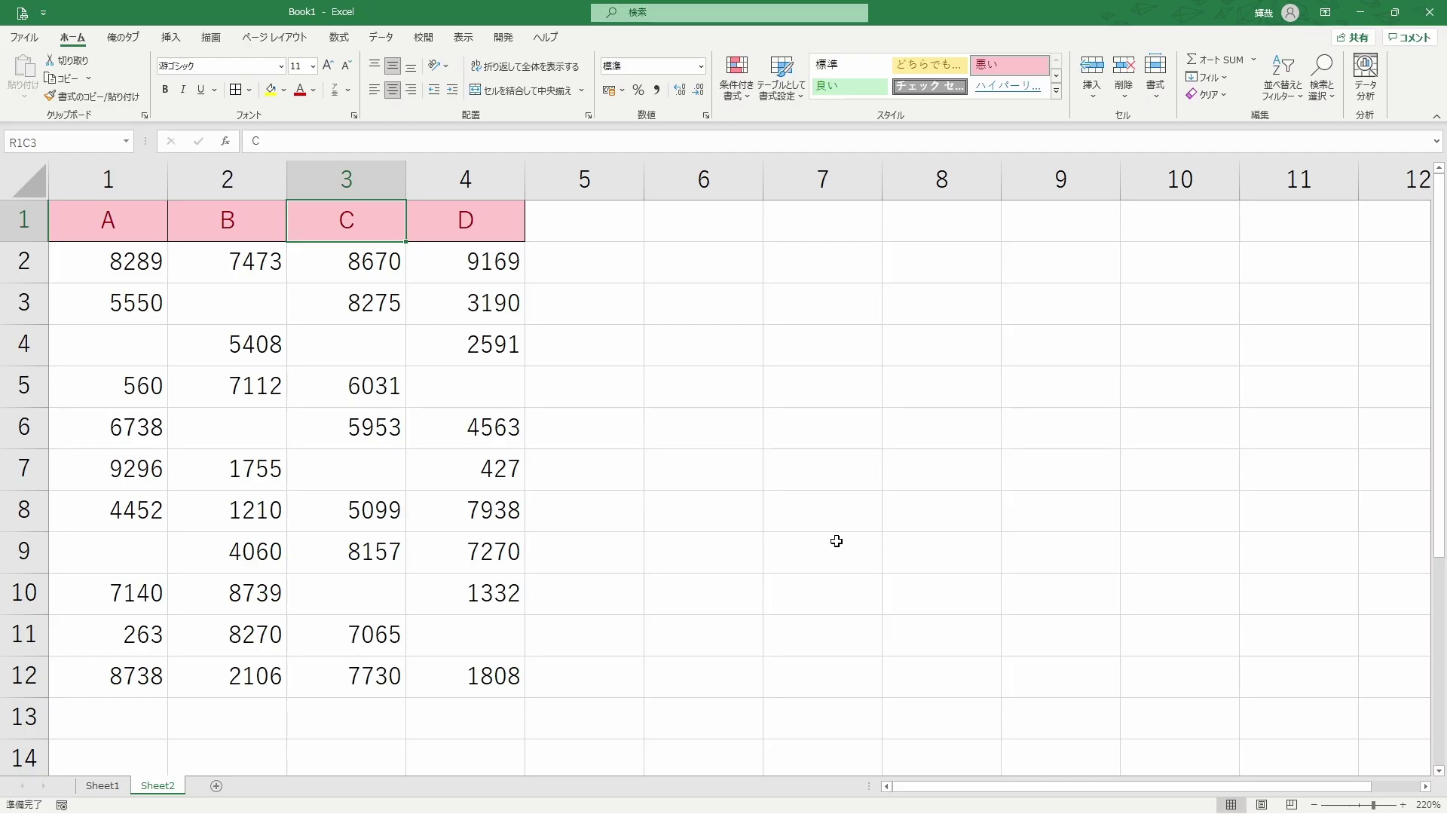
- Select all of column C, then keep only its column-difference cells C2:C12
key(ctrl+space)
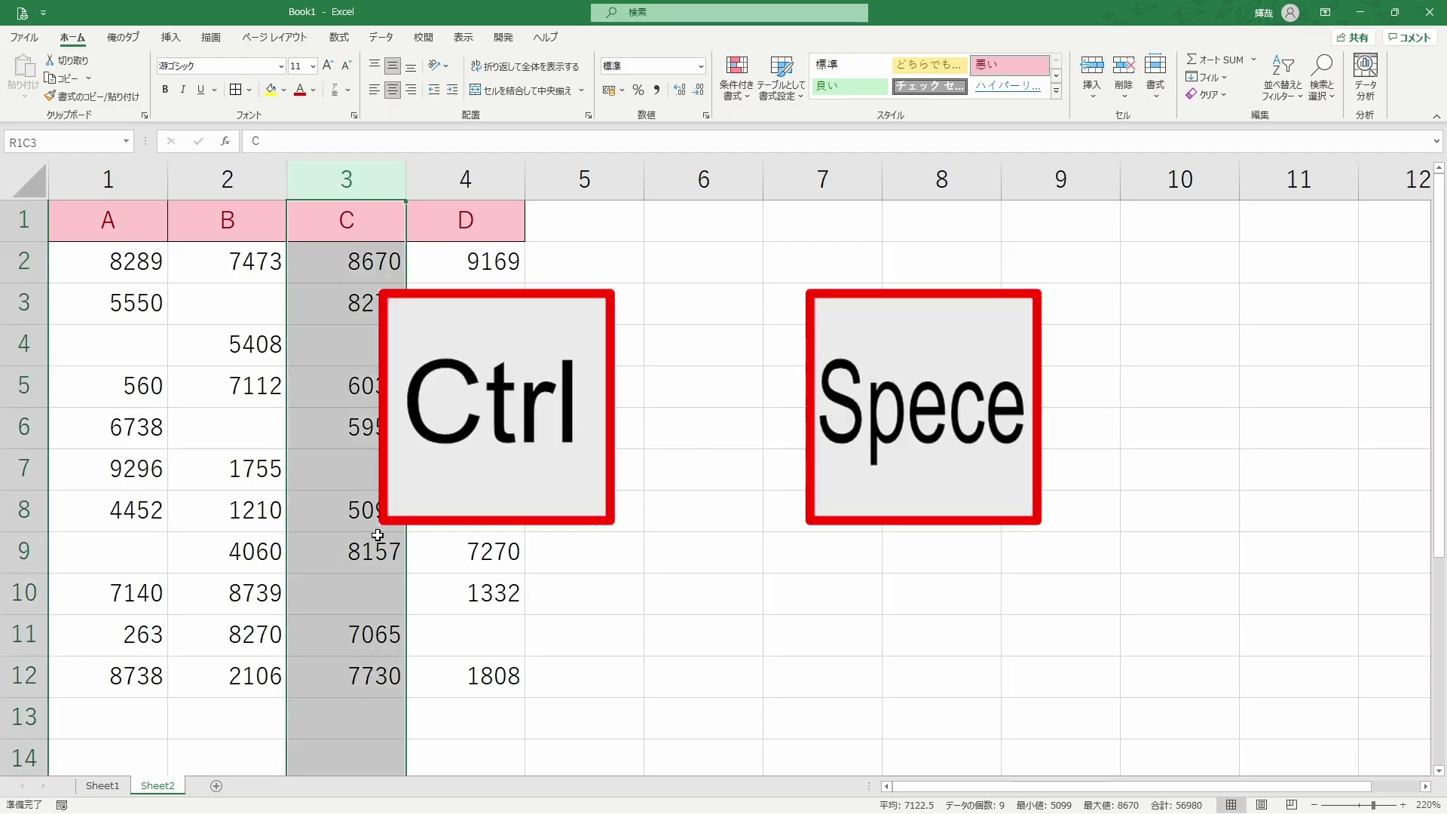
scroll(380, 588, down, 15)
scroll(387, 637, up, 15)
scroll(387, 637, up, 2)
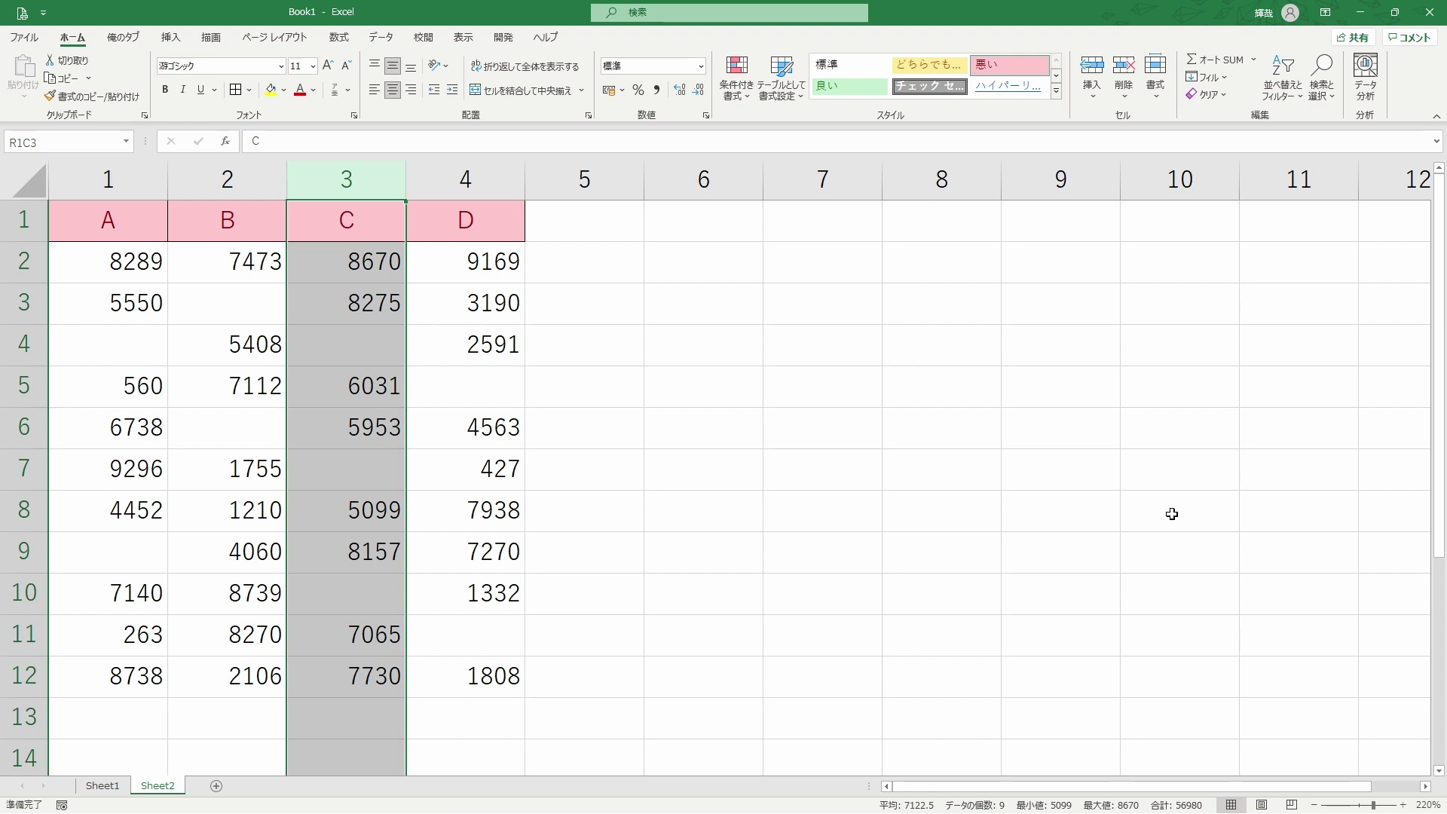
key(ctrl+shift+backslash)
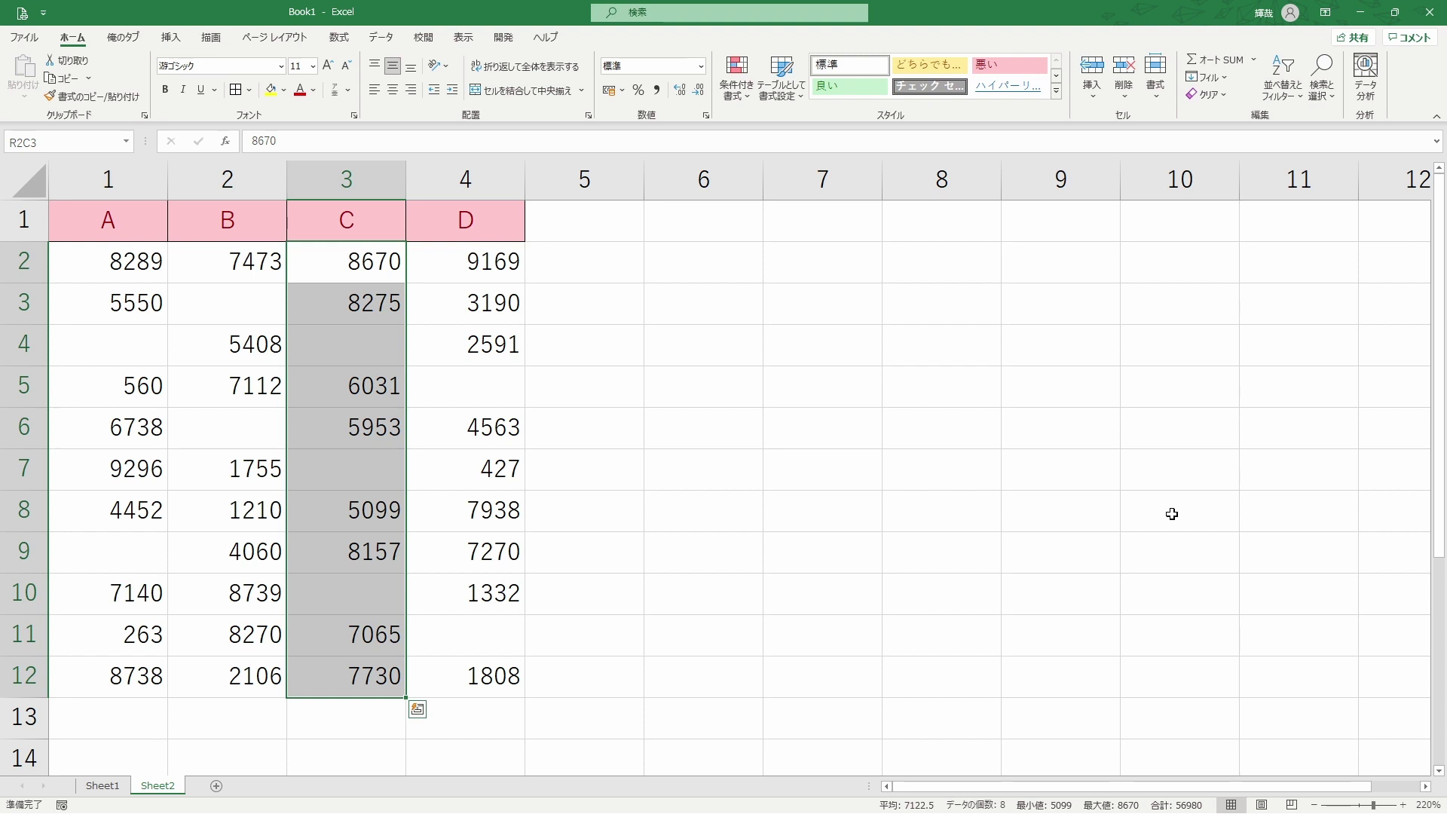
- Reselect the whole of column C with Ctrl+Space from header cell C1
click(330, 178)
key(Down)
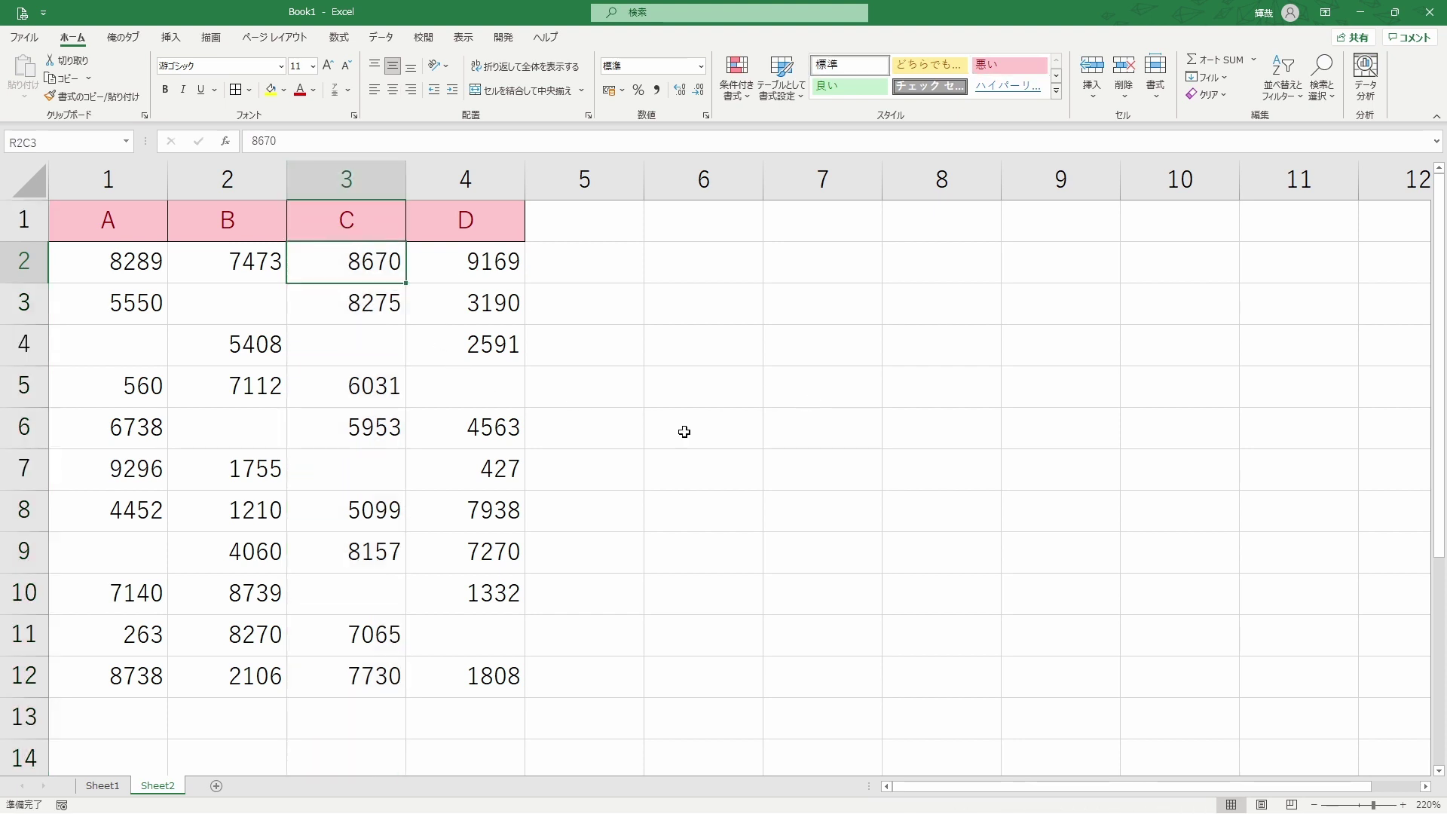
key(Up)
key(ctrl+space)
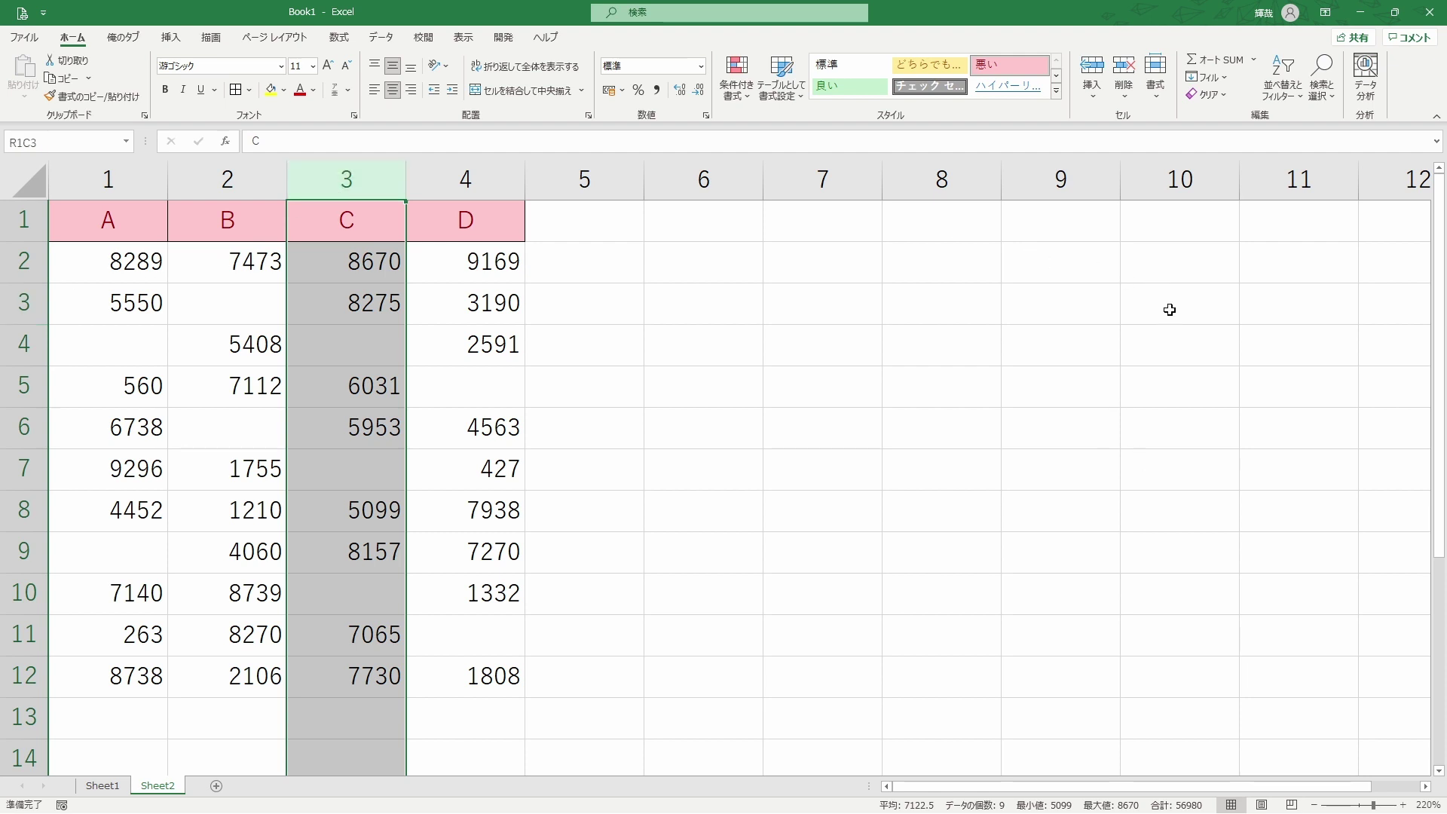
key(shift+BackSpace)
key(ctrl+space)
- Try Go To Special with Row differences and dismiss the no-cells-found message
key(ctrl+g)
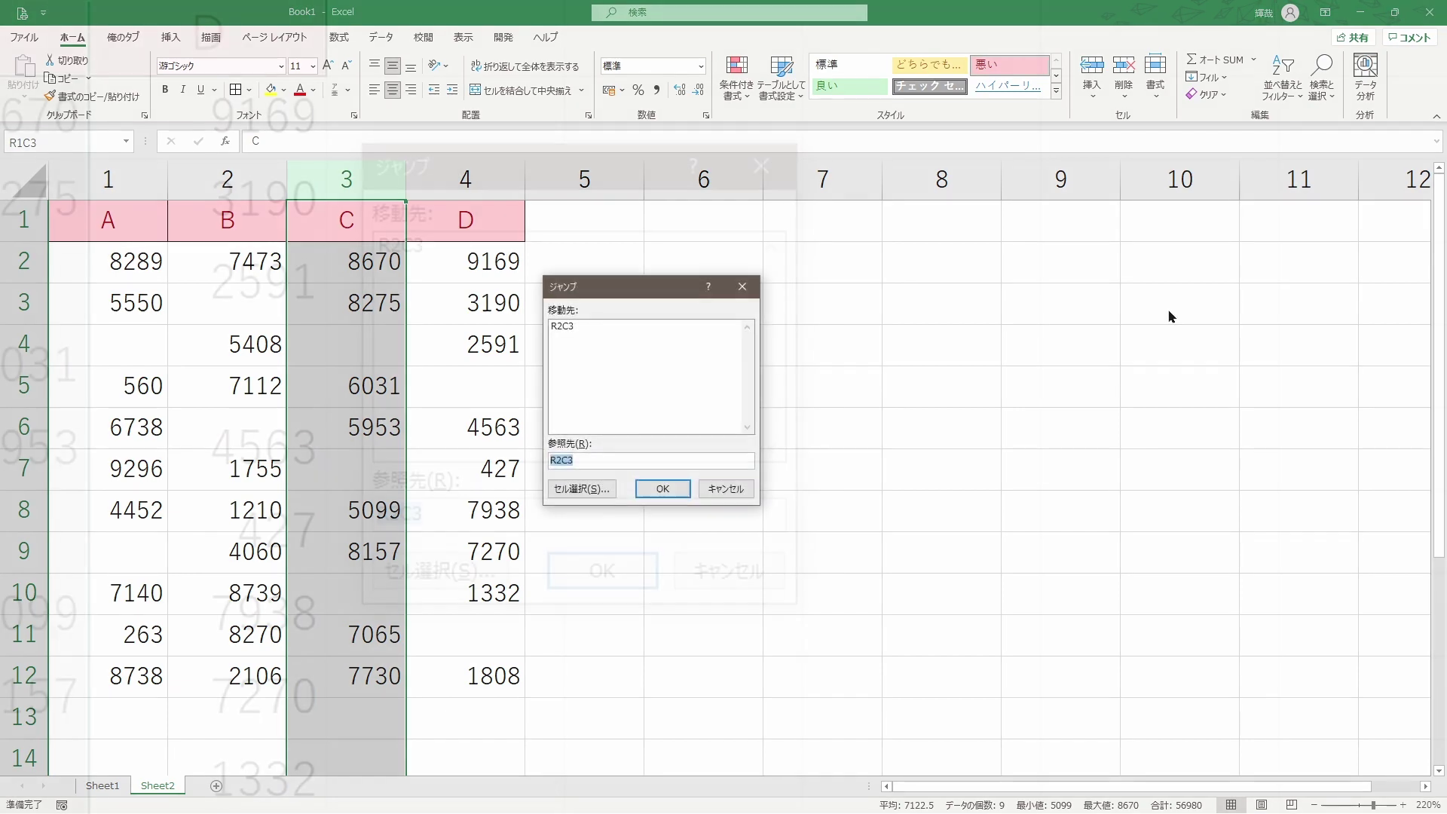
click(447, 572)
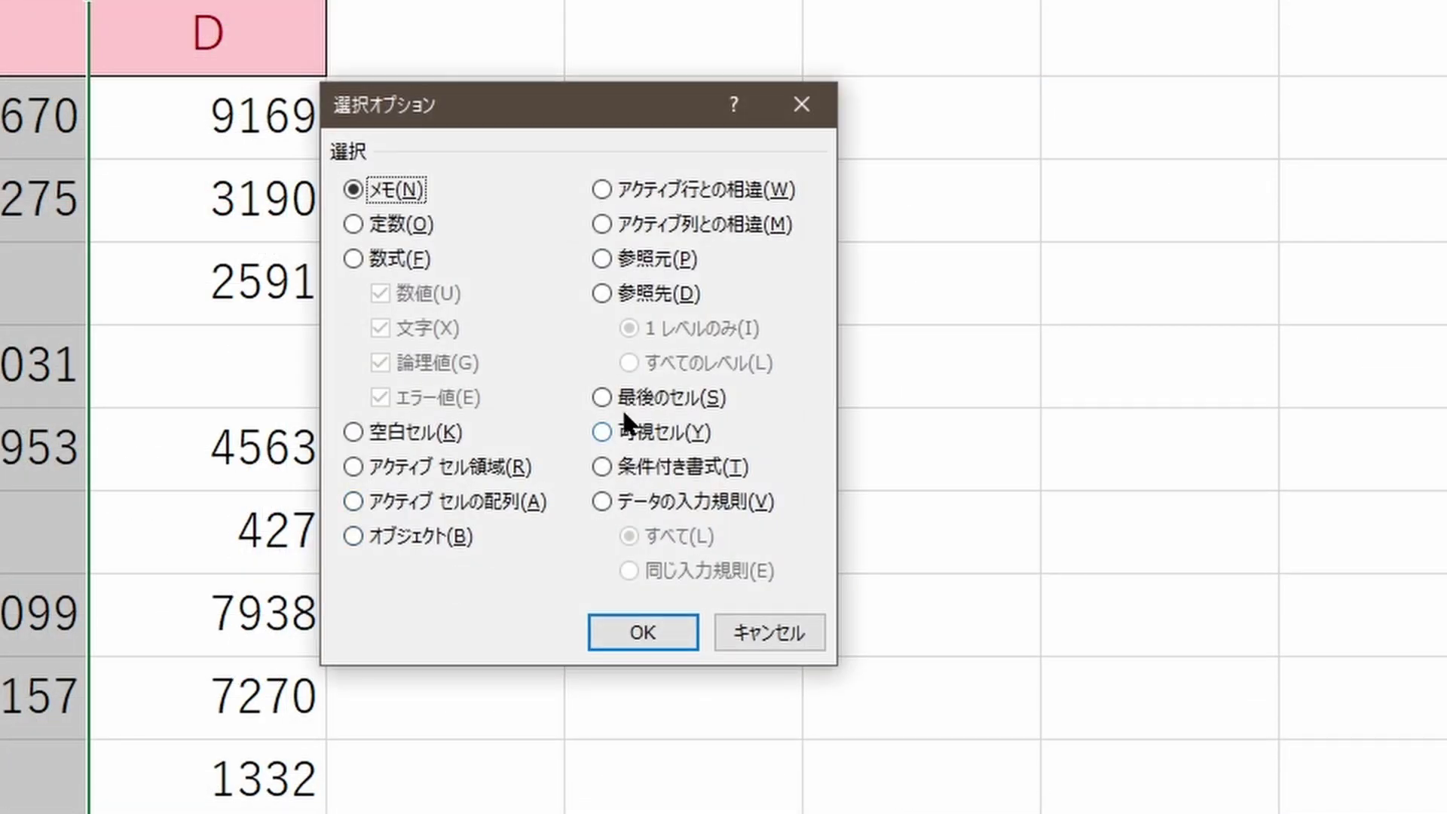
click(704, 187)
click(668, 628)
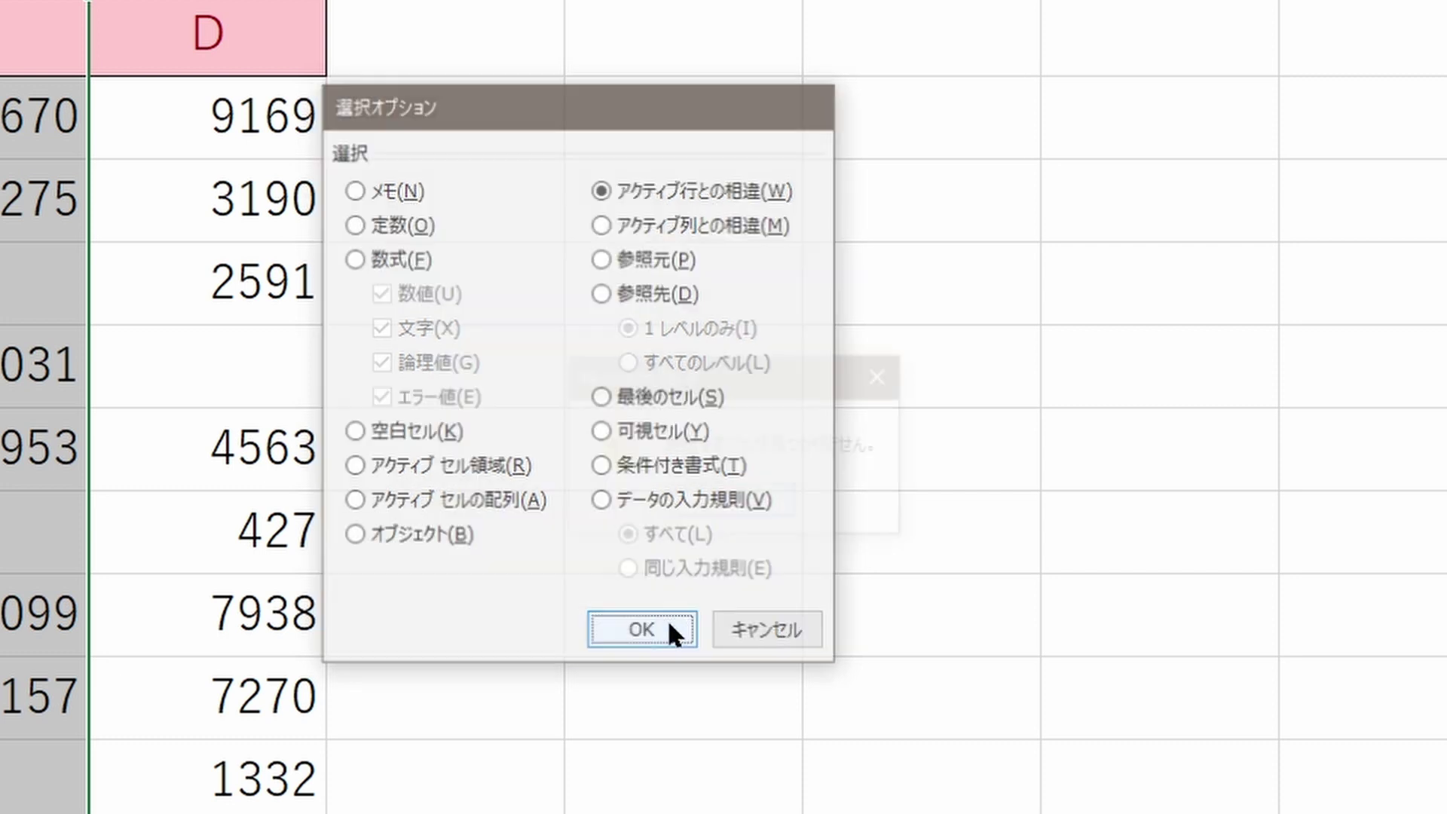
click(680, 504)
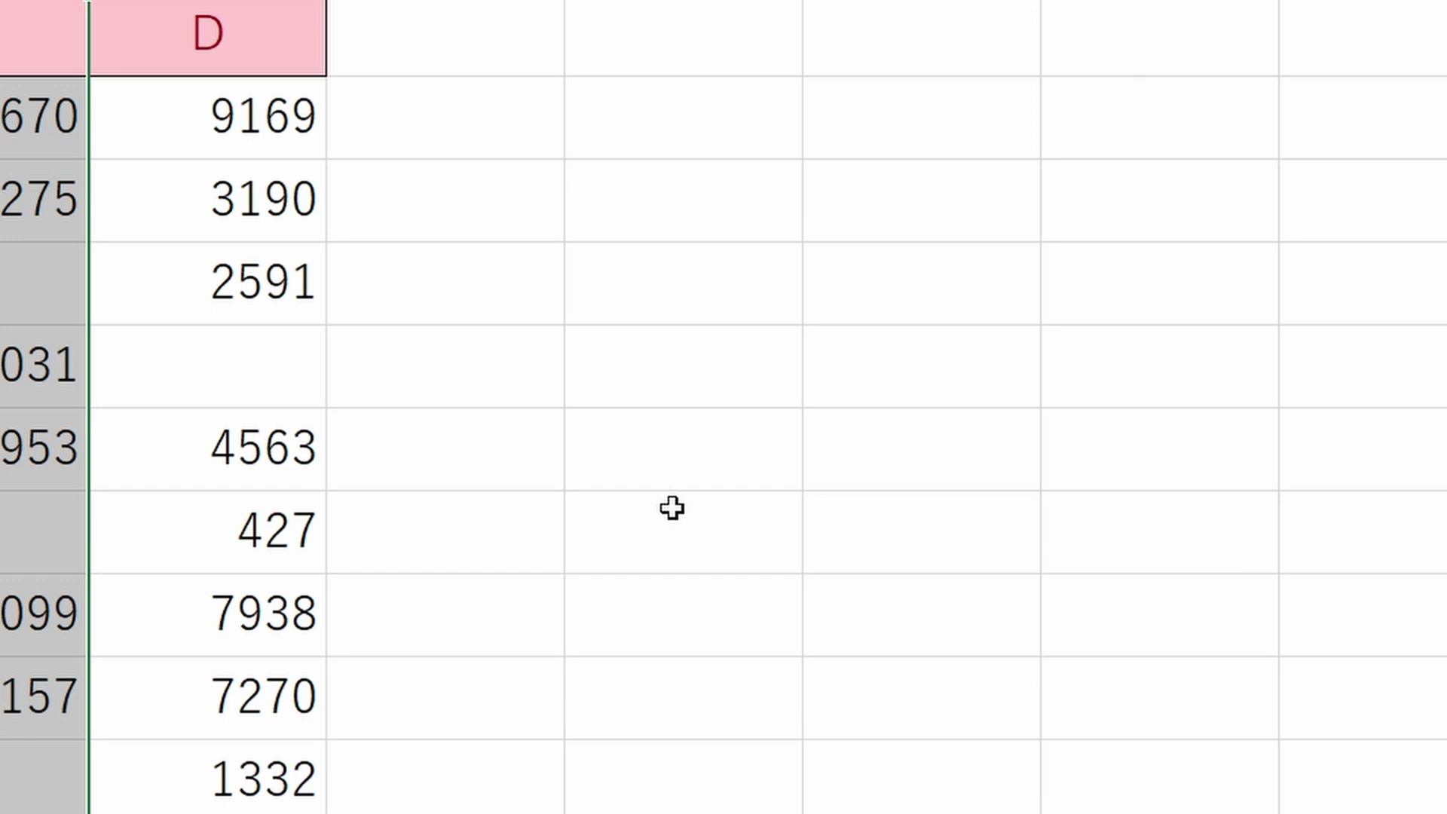
- Apply Go To Special Column differences, then reselect the whole of column C
key(ctrl+g)
click(450, 568)
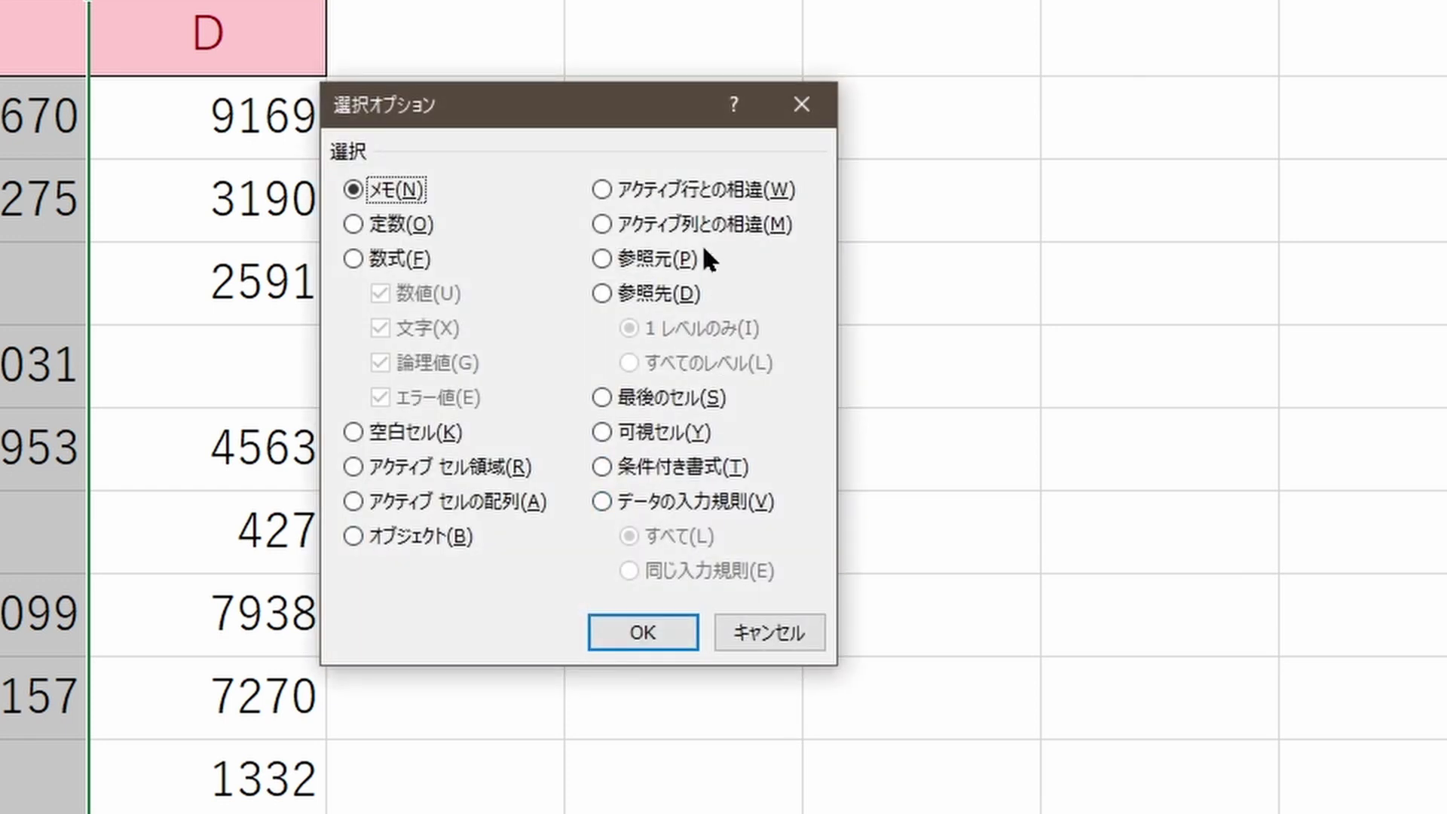
click(719, 225)
click(682, 631)
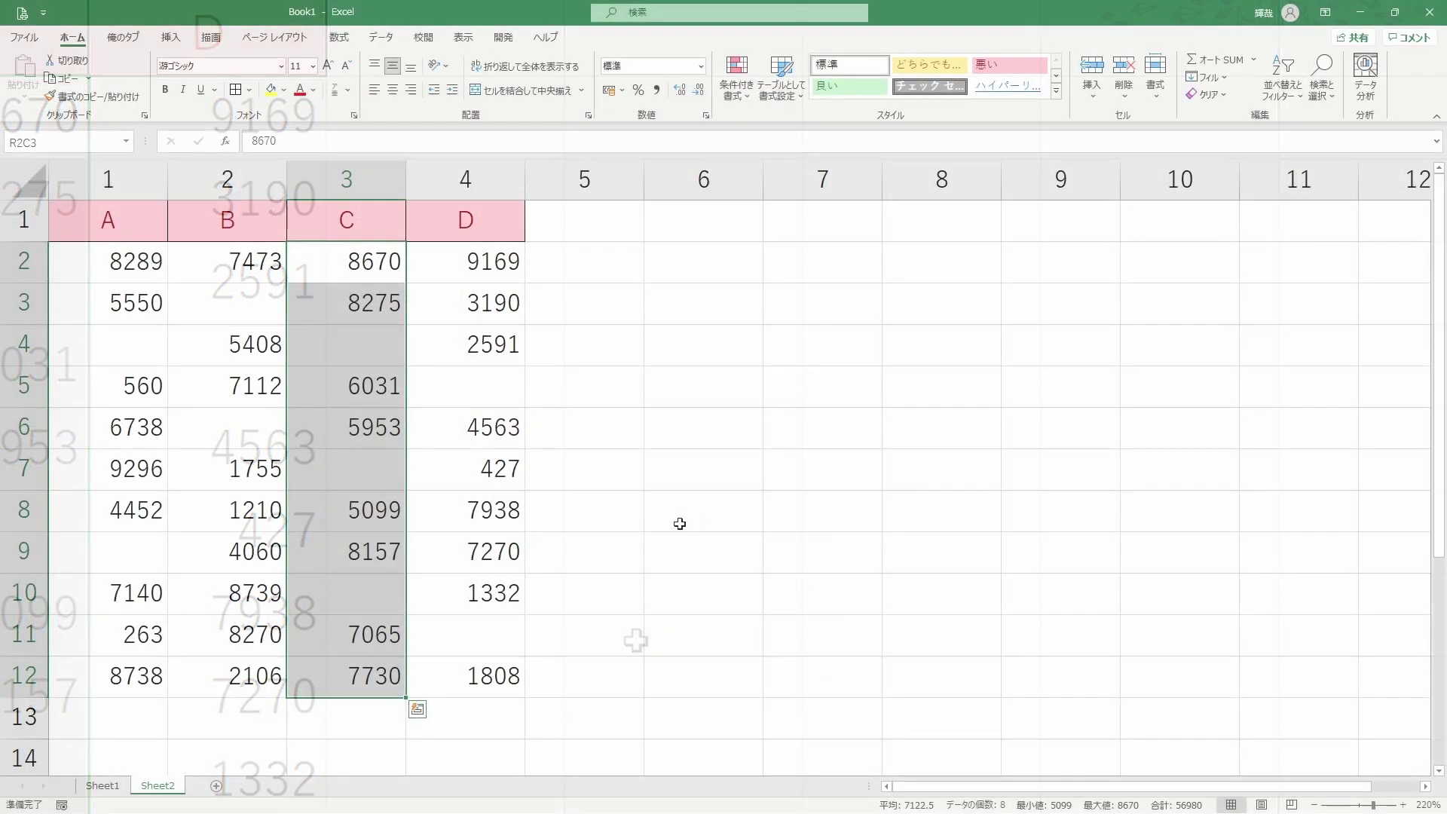
click(369, 178)
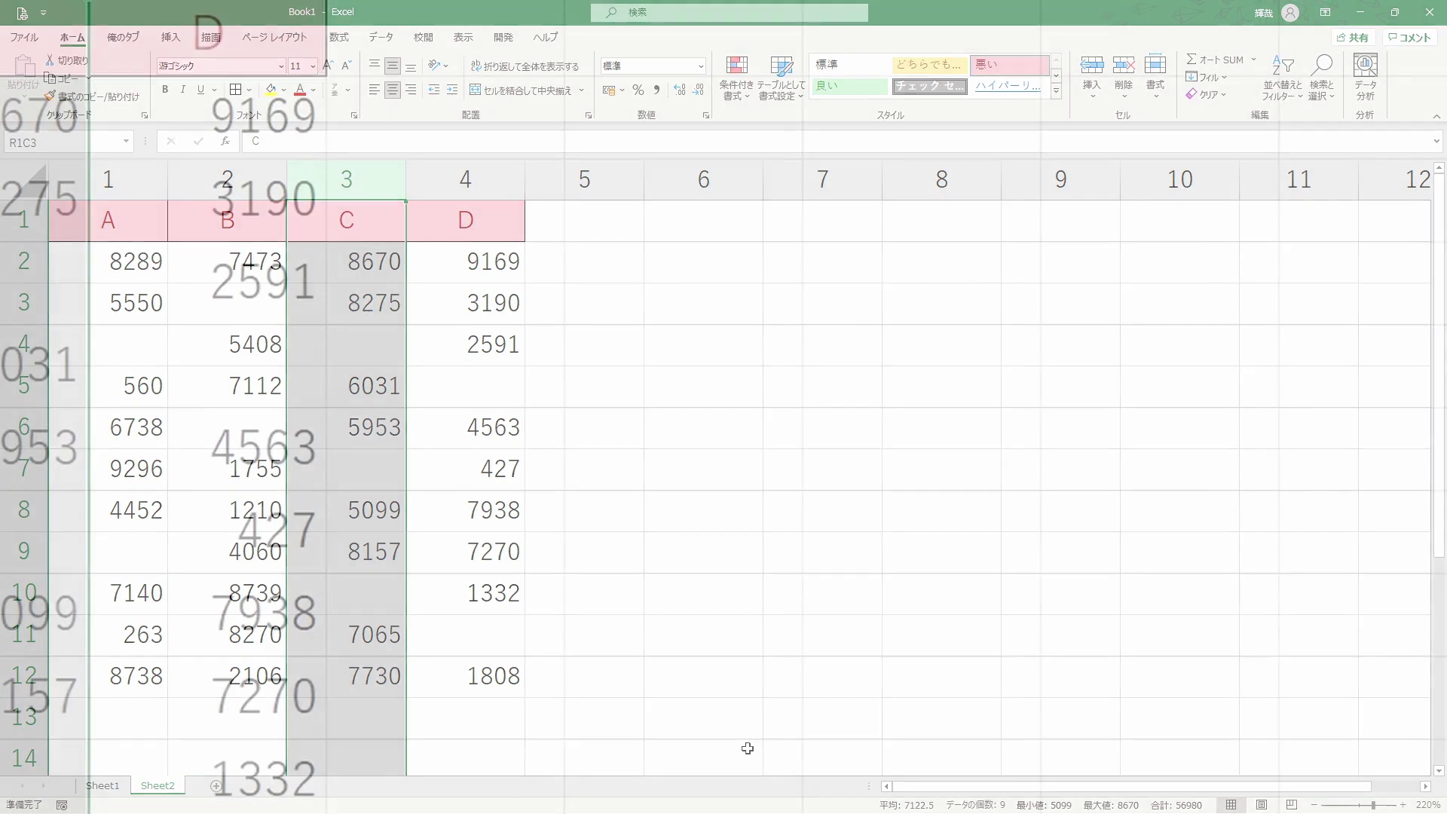
- Apply Go To Special Column differences again to select the differing cells
key(ctrl+g)
click(441, 566)
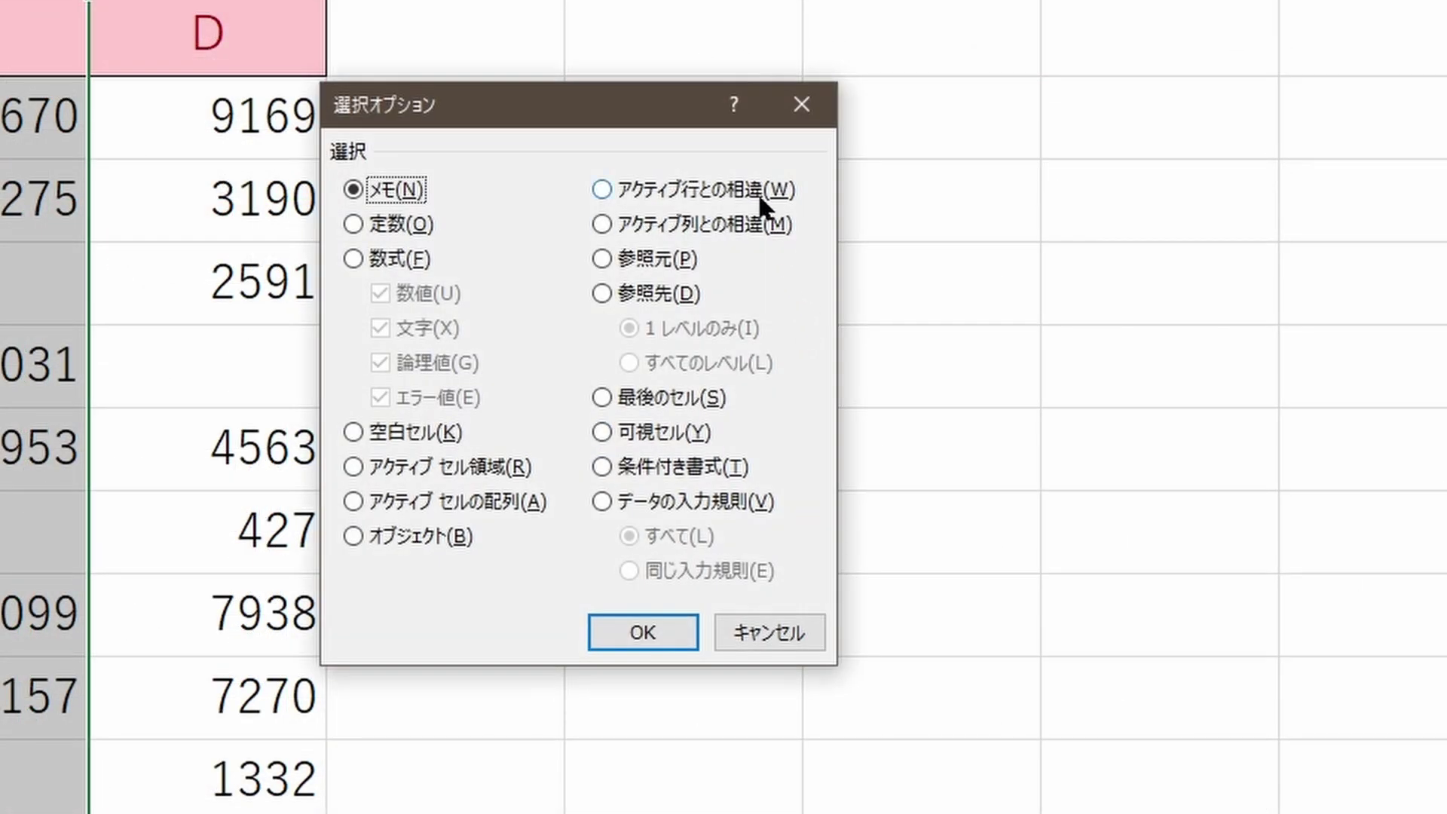
click(736, 225)
click(657, 630)
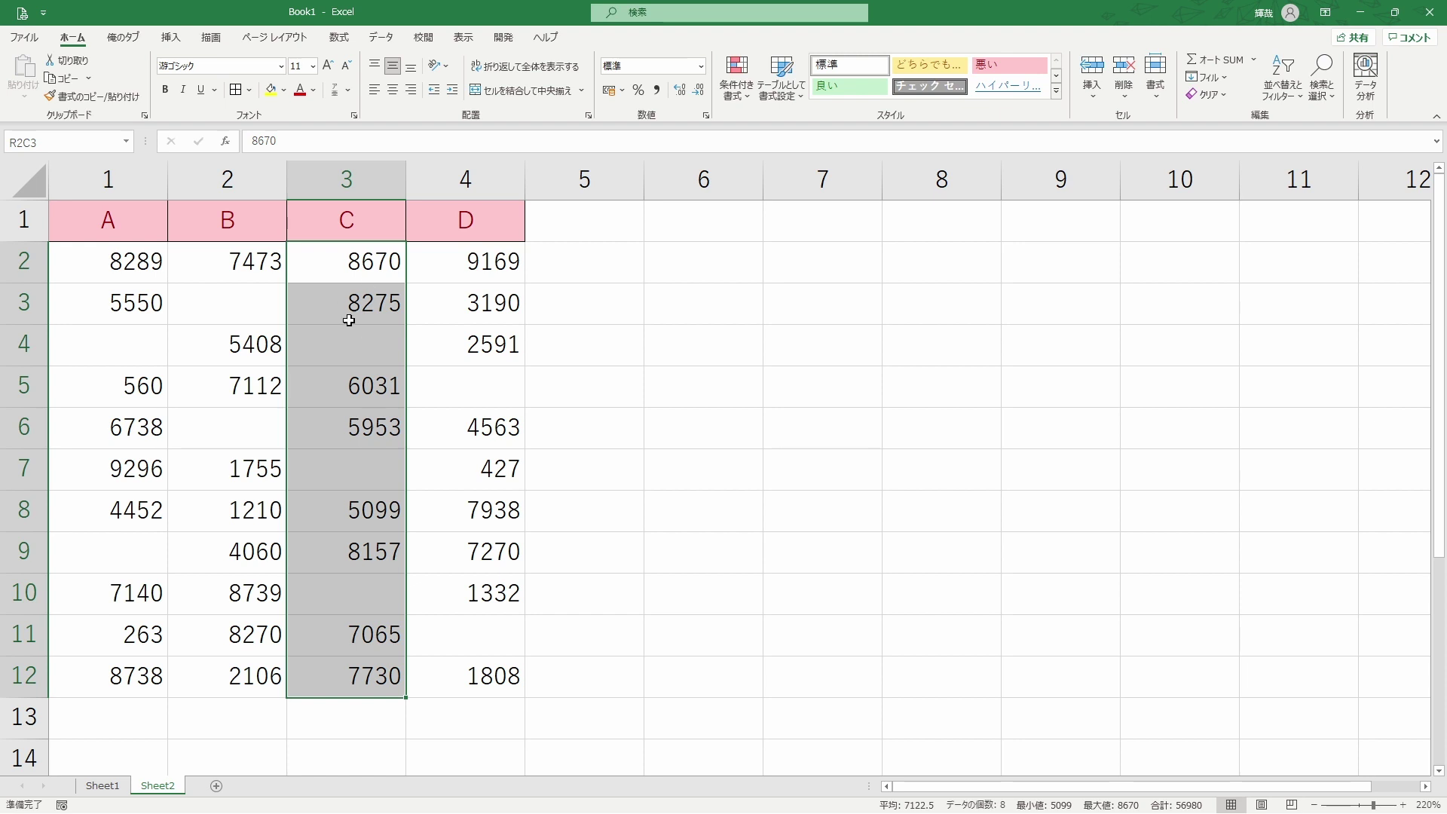
- Delete the 7730 from cell C12
mouse_move(332, 733)
mouse_move(417, 708)
scroll(364, 722, down, 5)
scroll(365, 714, up, 2)
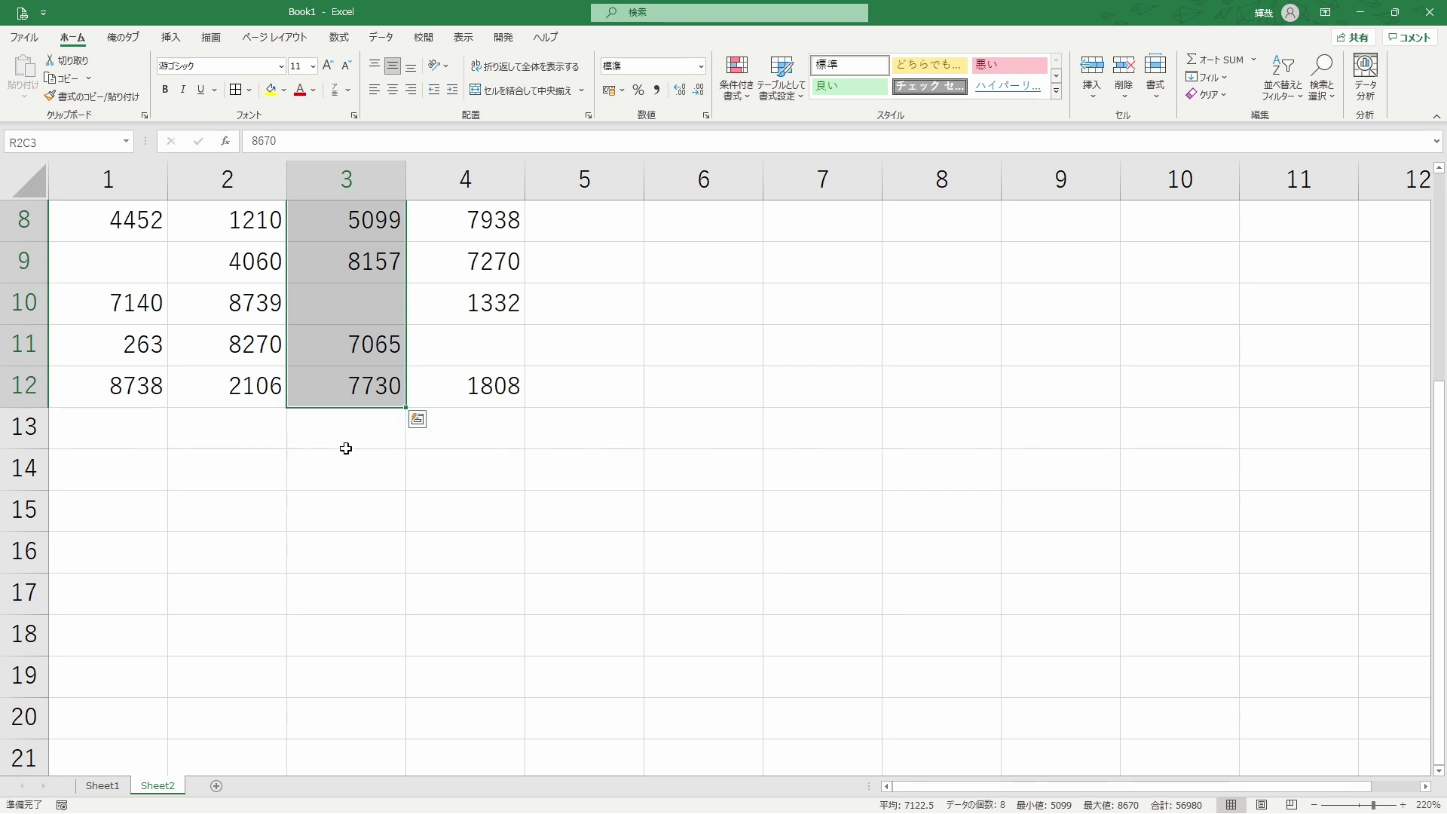
scroll(345, 448, up, 3)
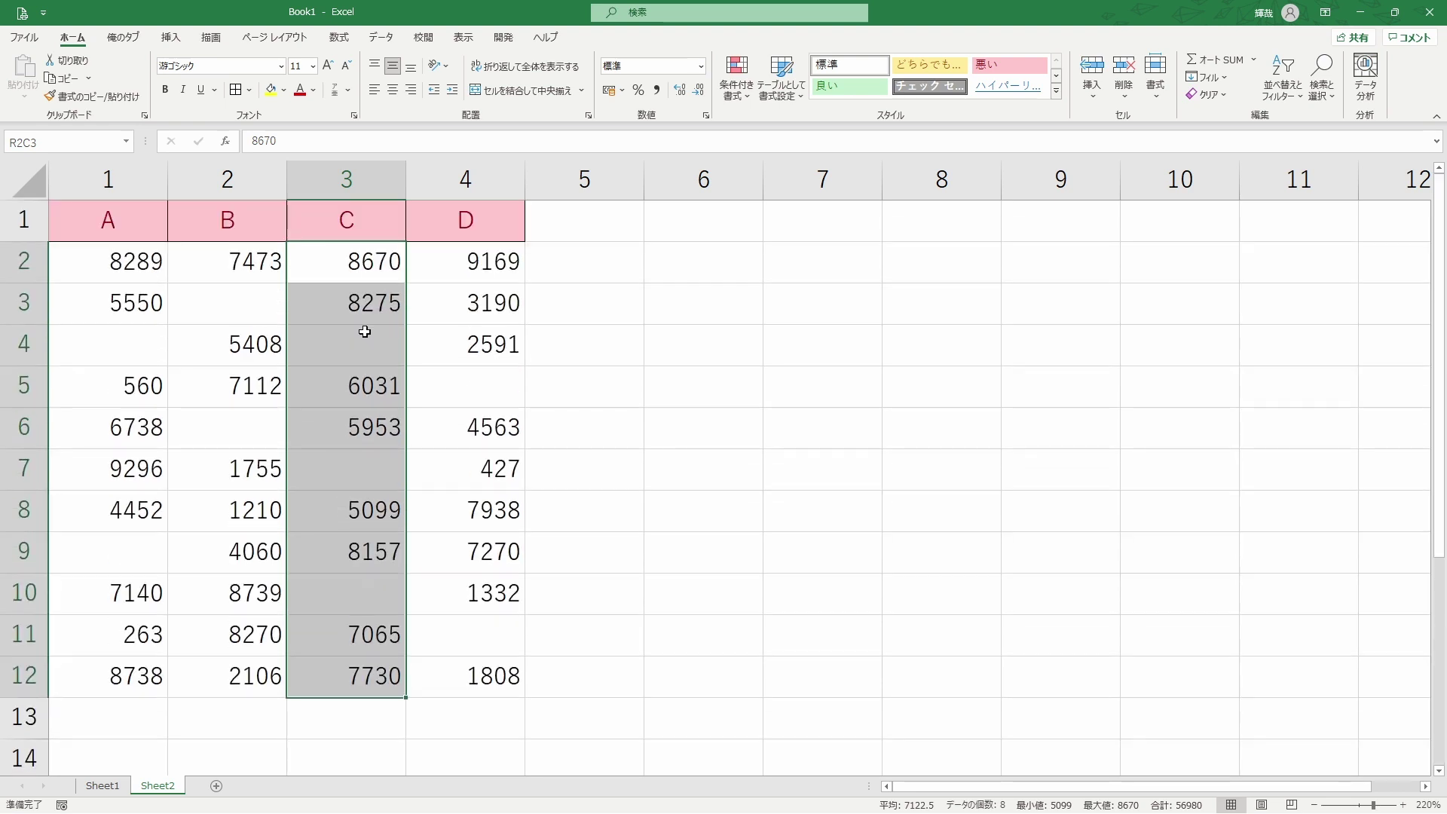
click(382, 675)
key(Delete)
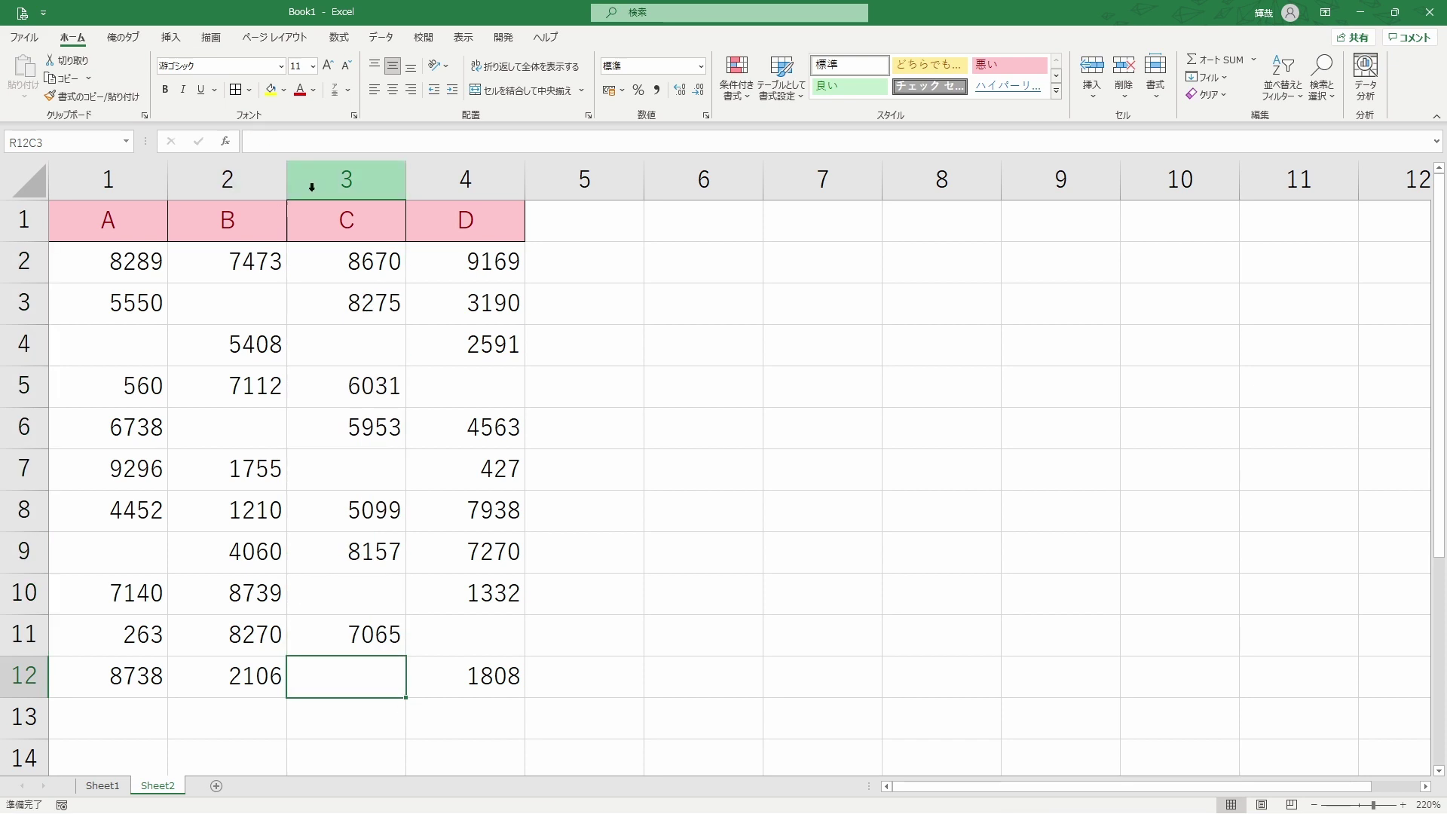
- Select column C from header C1, narrowing to the data in rows 2–12
click(309, 217)
key(ctrl+space)
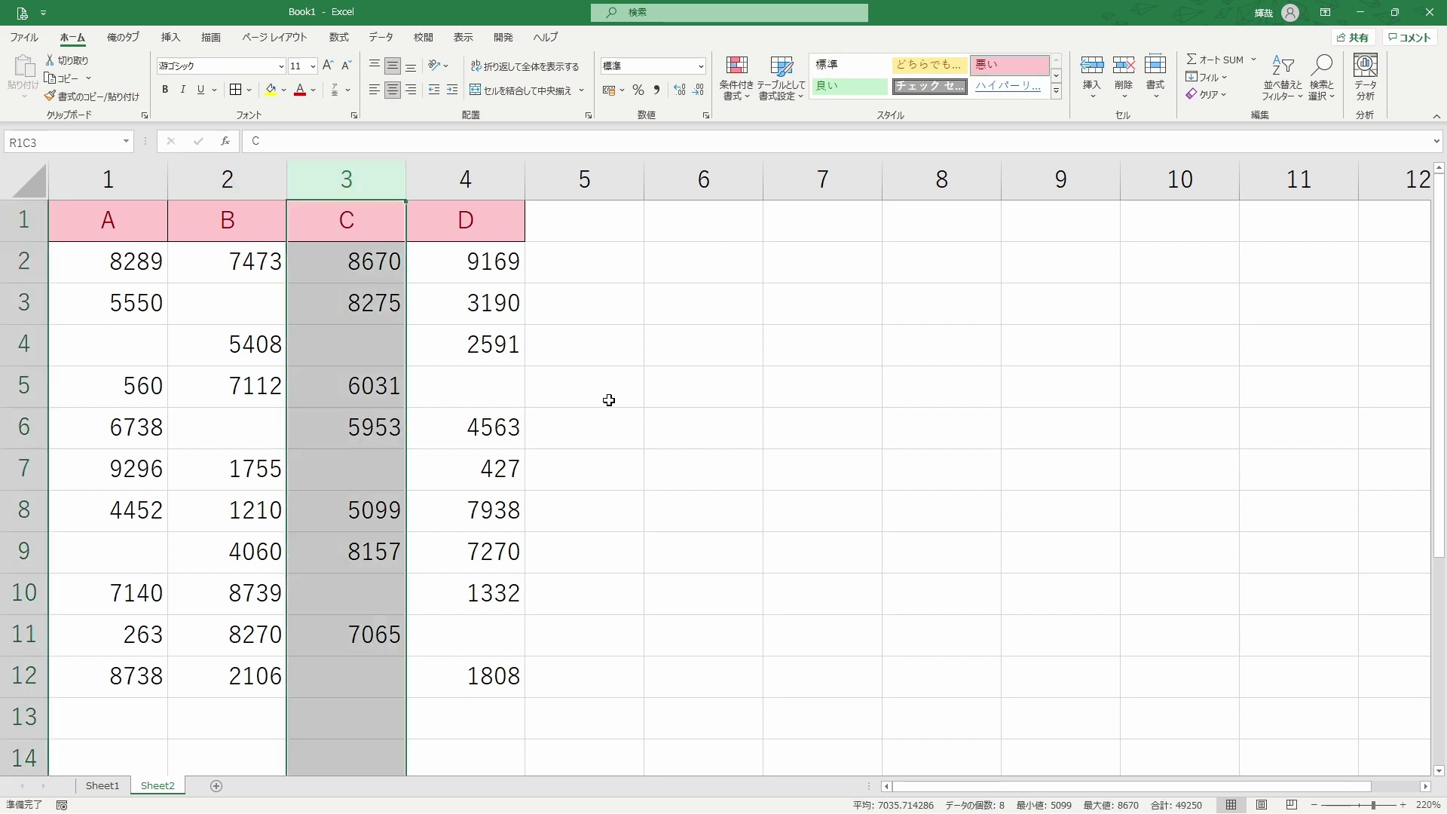
key(ctrl+shift+Down)
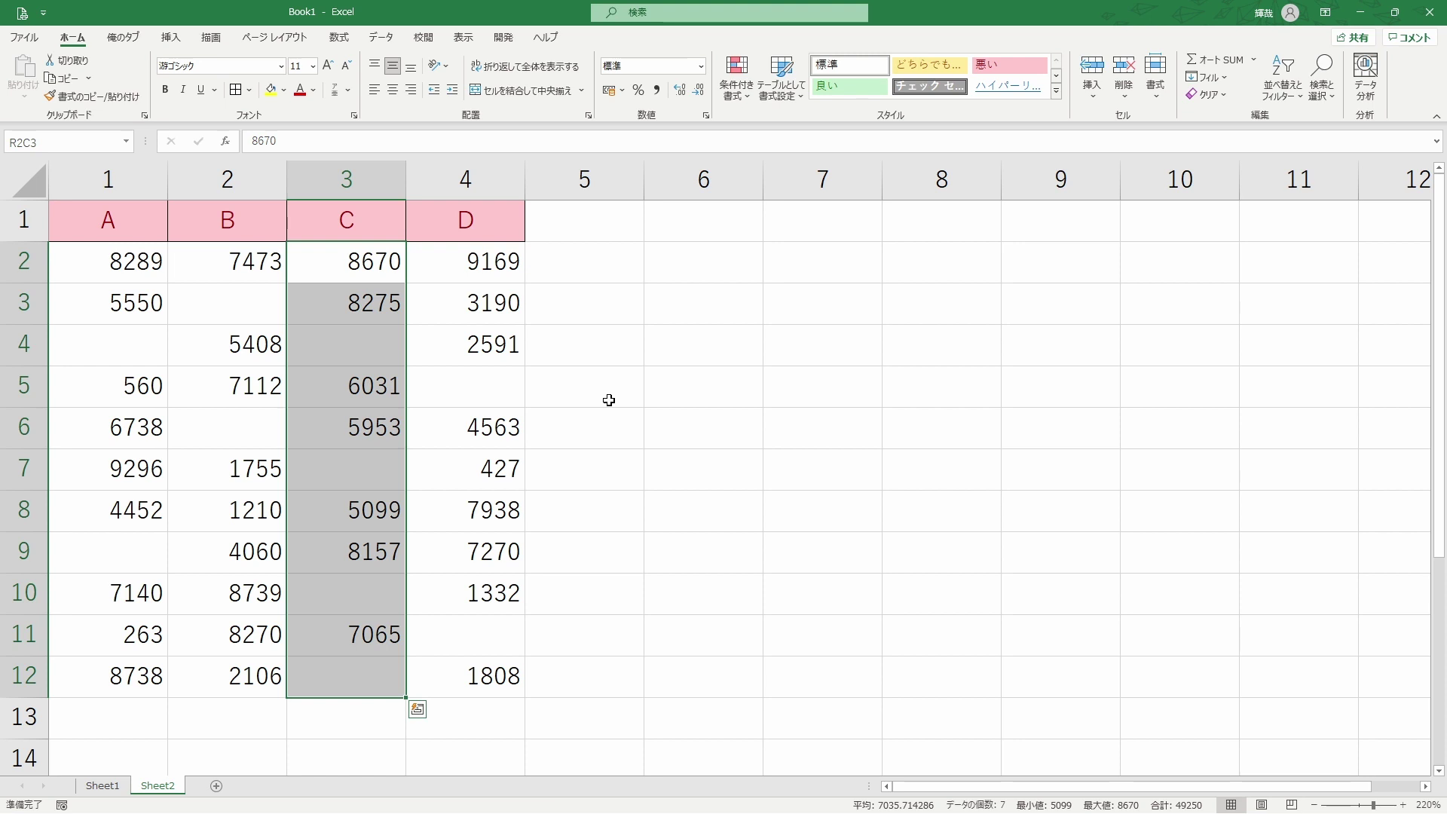
- Delete 8739, 8270 and 2106 from cells B10:B12
drag(218, 592, 255, 709)
key(Delete)
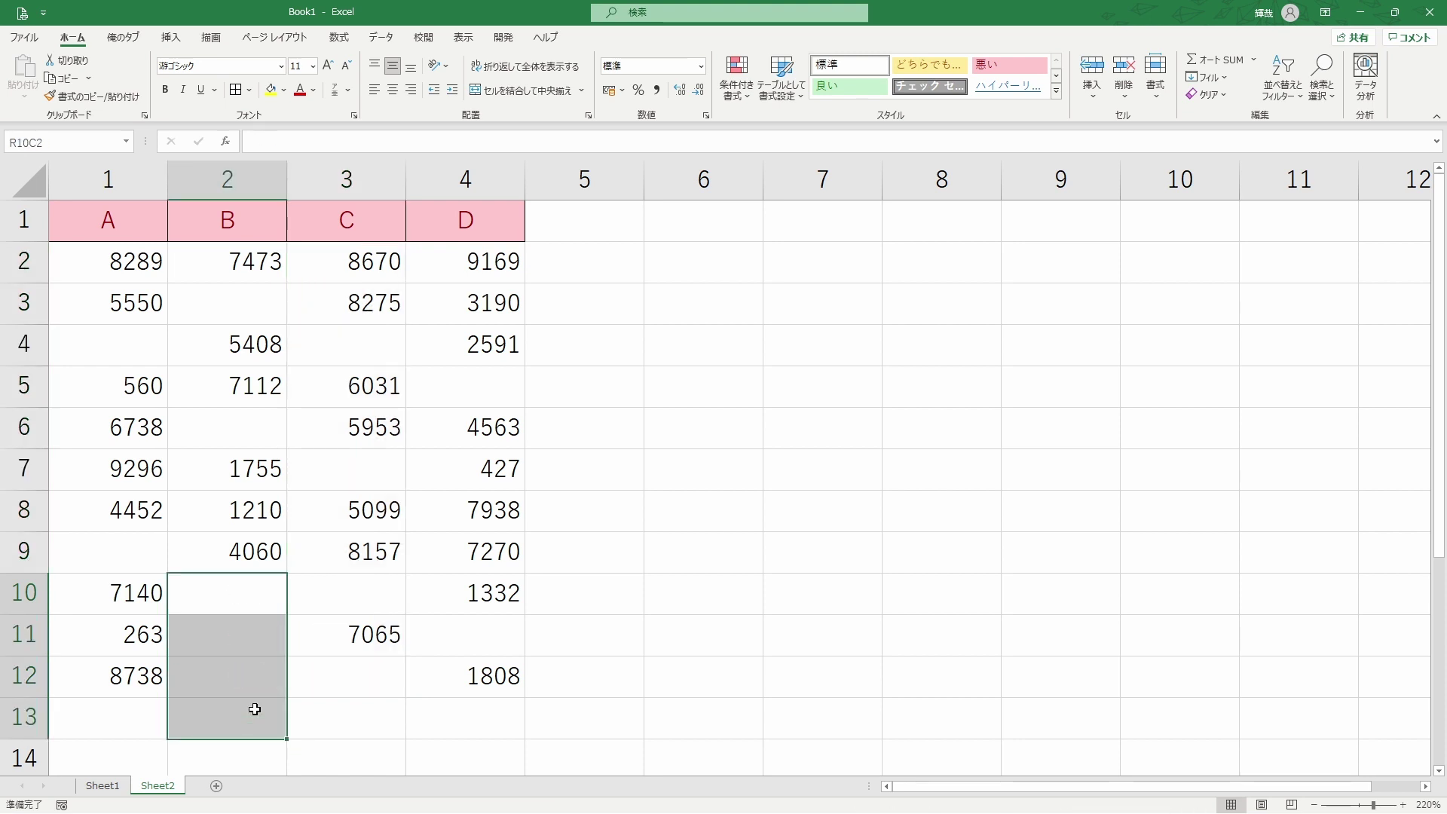
key(Left)
- Practise extending and shrinking selections down column B from the 7473 cell
click(256, 267)
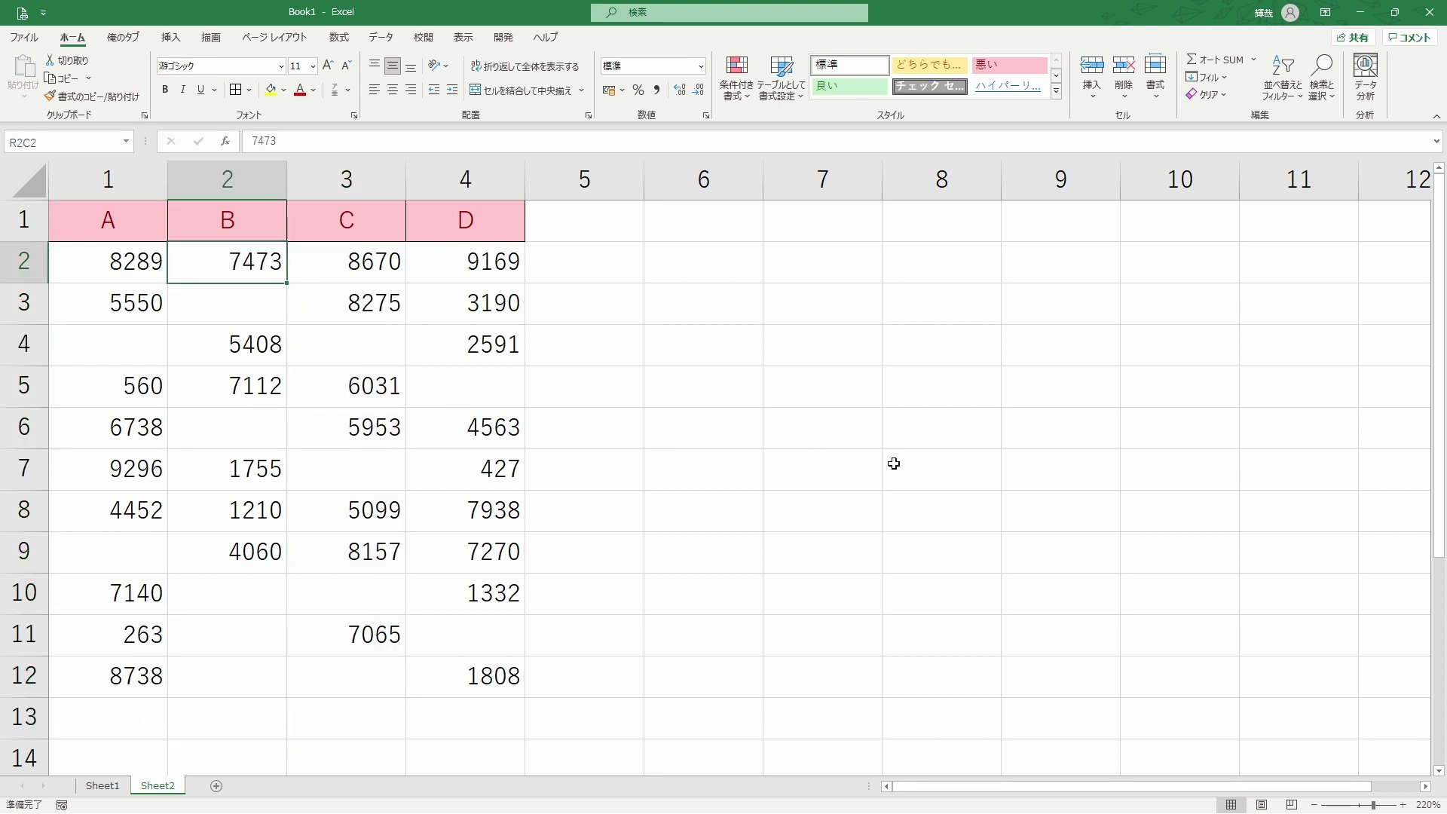
key(shift+Down)
key(shift+Down)
key(shift+Down)
key(shift+Down)
key(shift+Down)
key(shift+Down)
key(shift+Down)
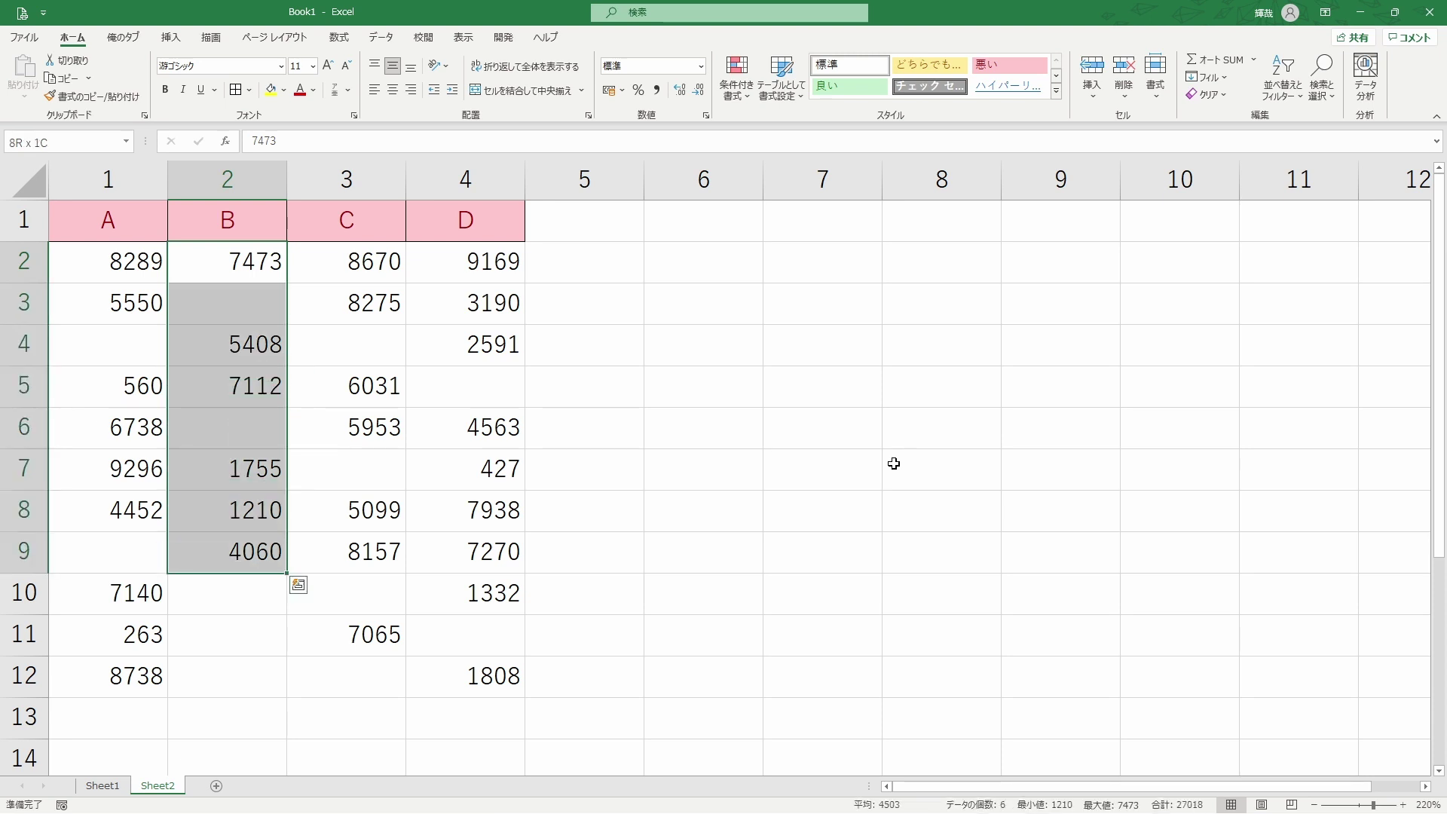
key(shift+Down)
key(shift+Down)
key(shift+Down)
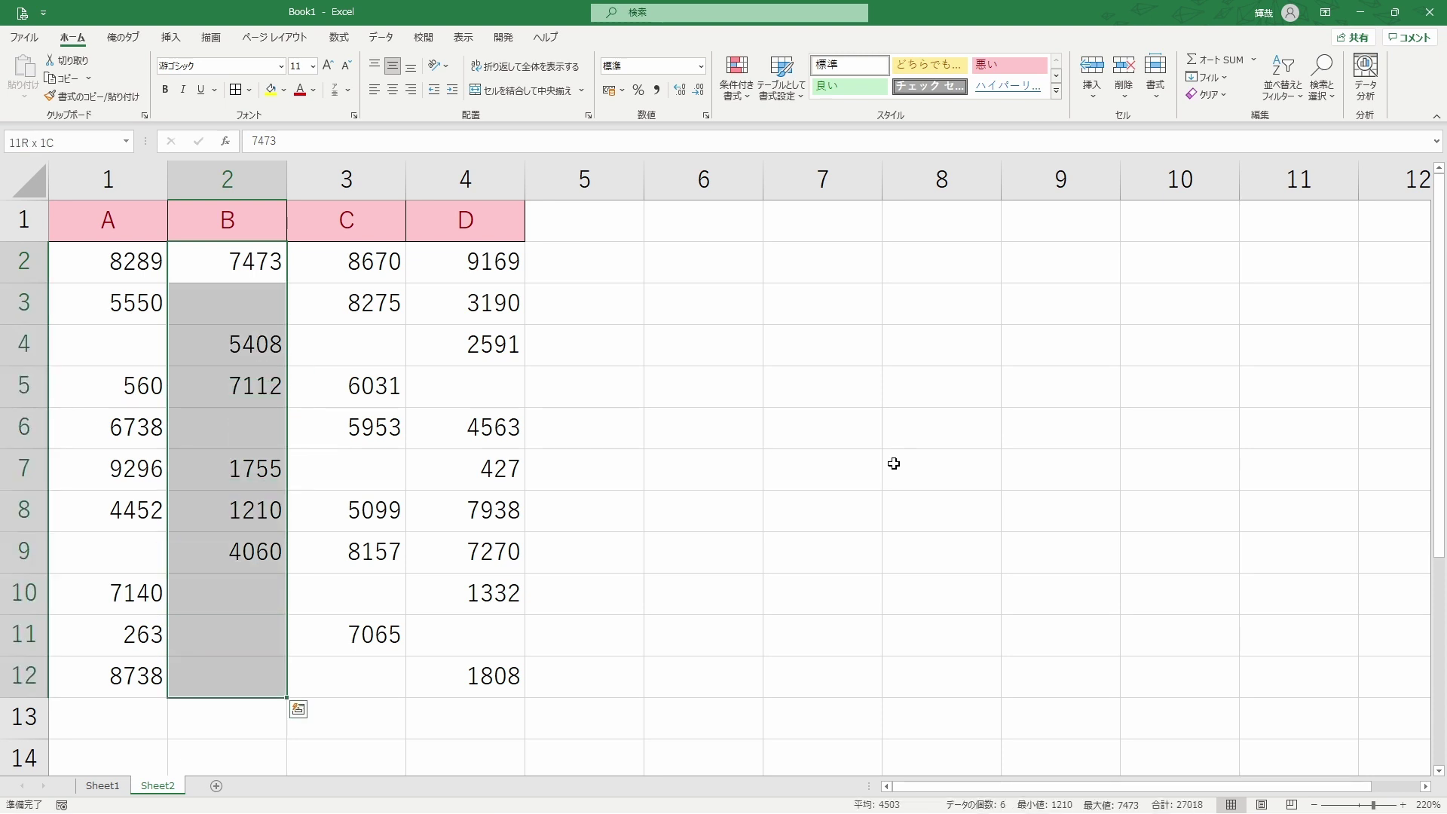
key(shift+Up)
key(shift+Up)
key(shift+Up)
key(shift+Down)
key(shift+Down)
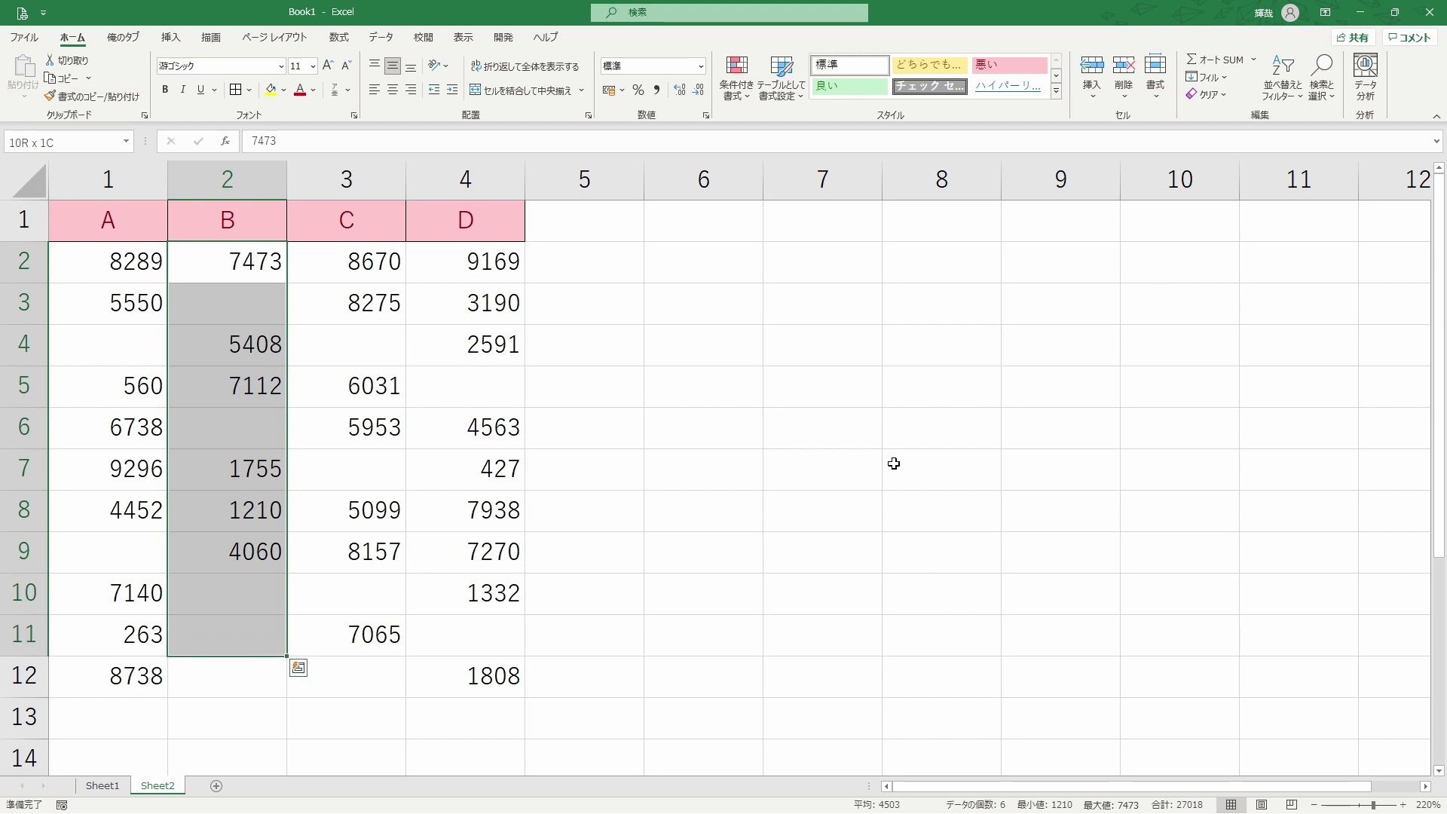
key(ctrl+shift+Down)
key(ctrl+shift+Up)
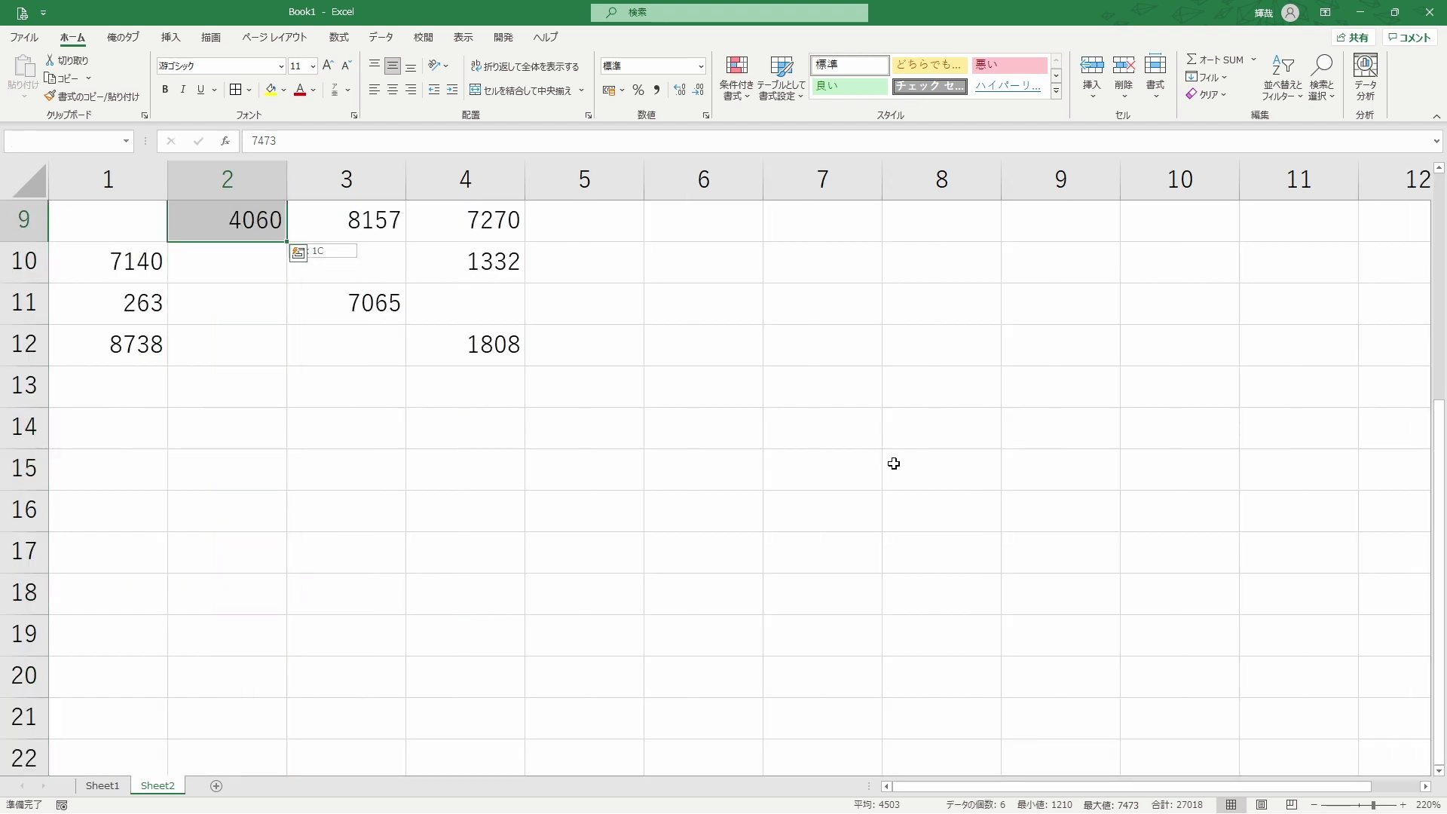
key(ctrl+shift+Down)
key(ctrl+shift+Up)
key(ctrl+q)
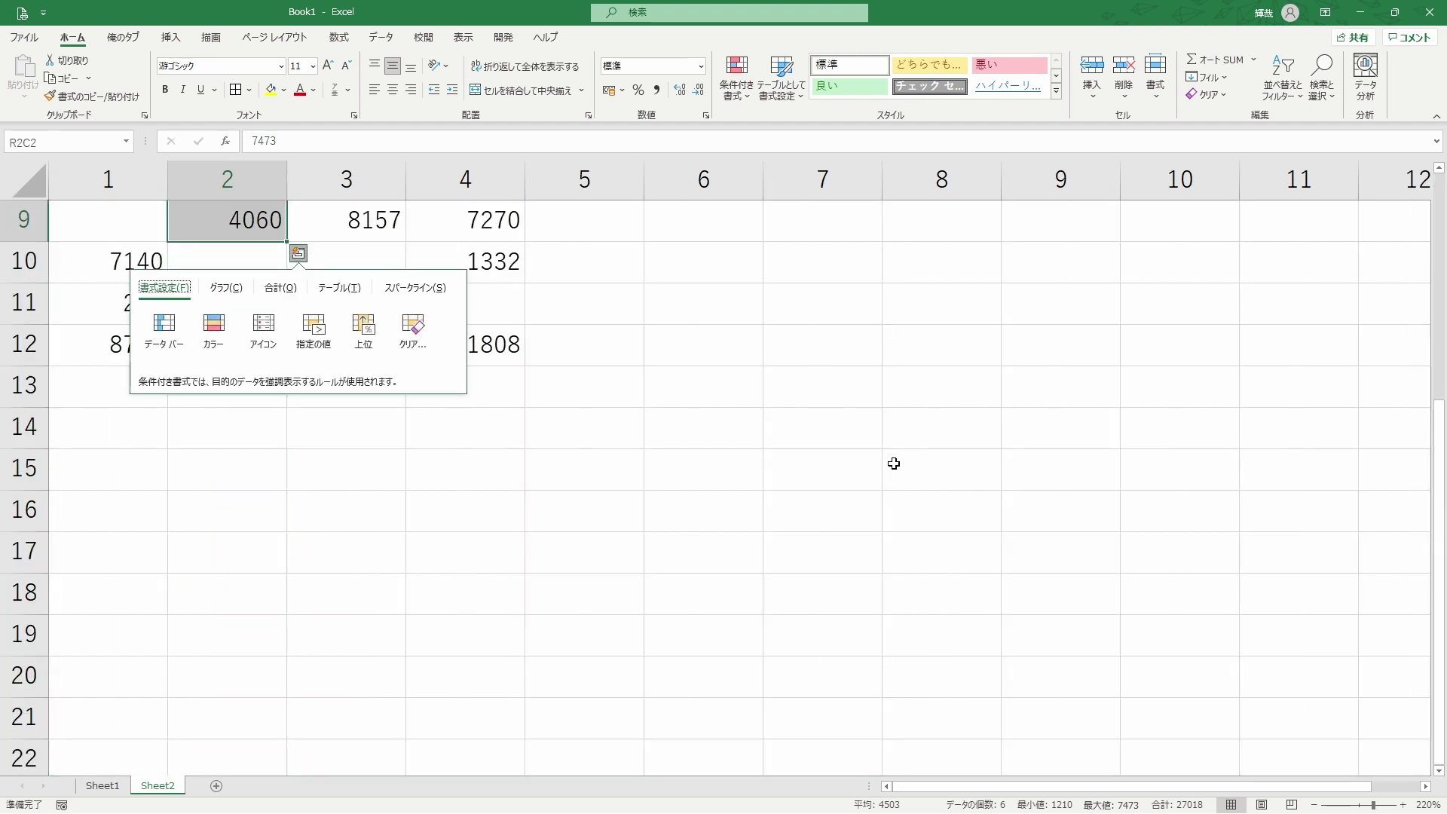
key(Escape)
key(shift+Down)
key(shift+Down)
key(shift+Down)
key(shift+Down)
- Select cells B2:B12 of the Sheet2 table, starting from the B header cell with Ctrl+Space
key(ctrl+Home)
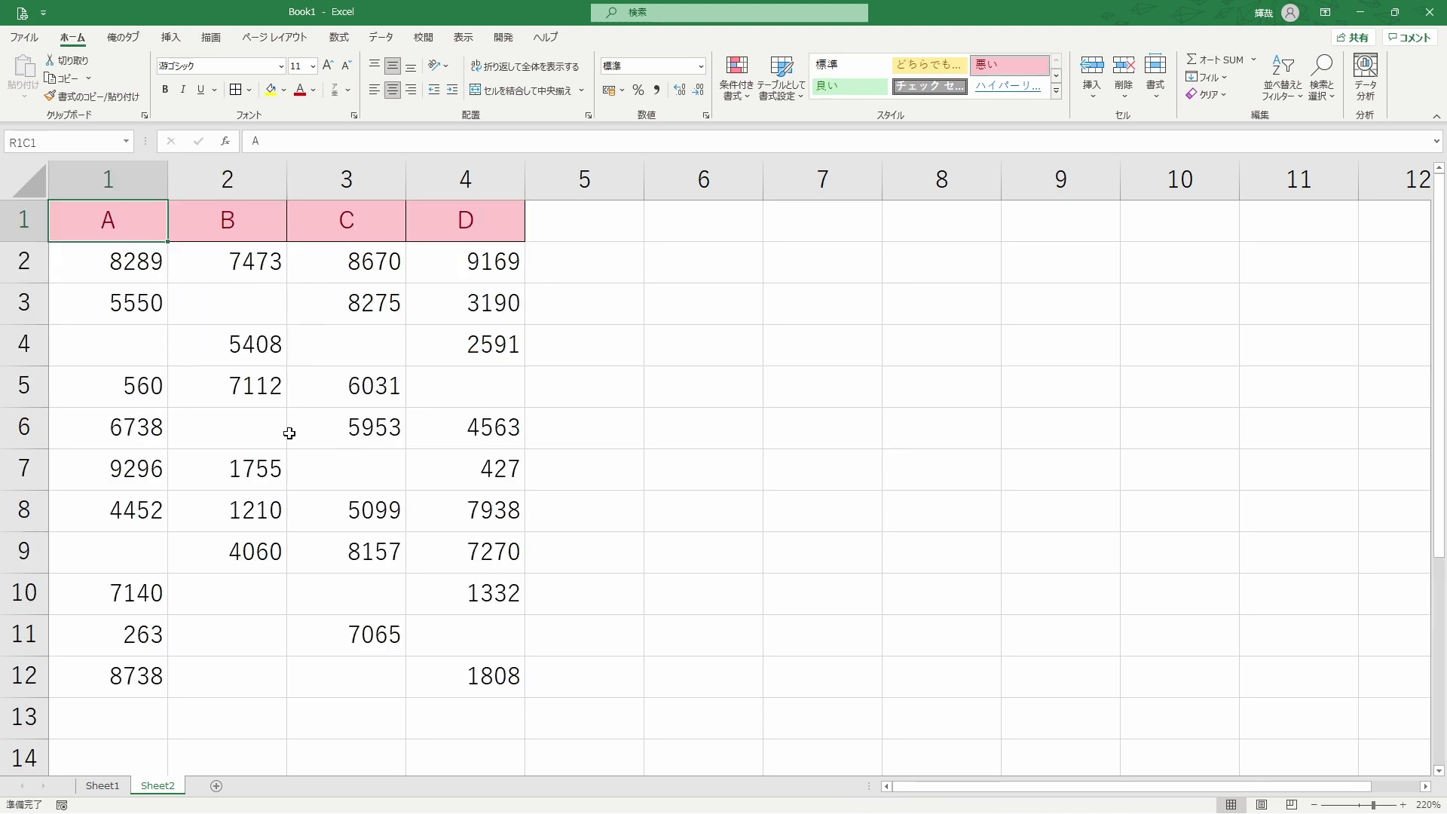
key(Right)
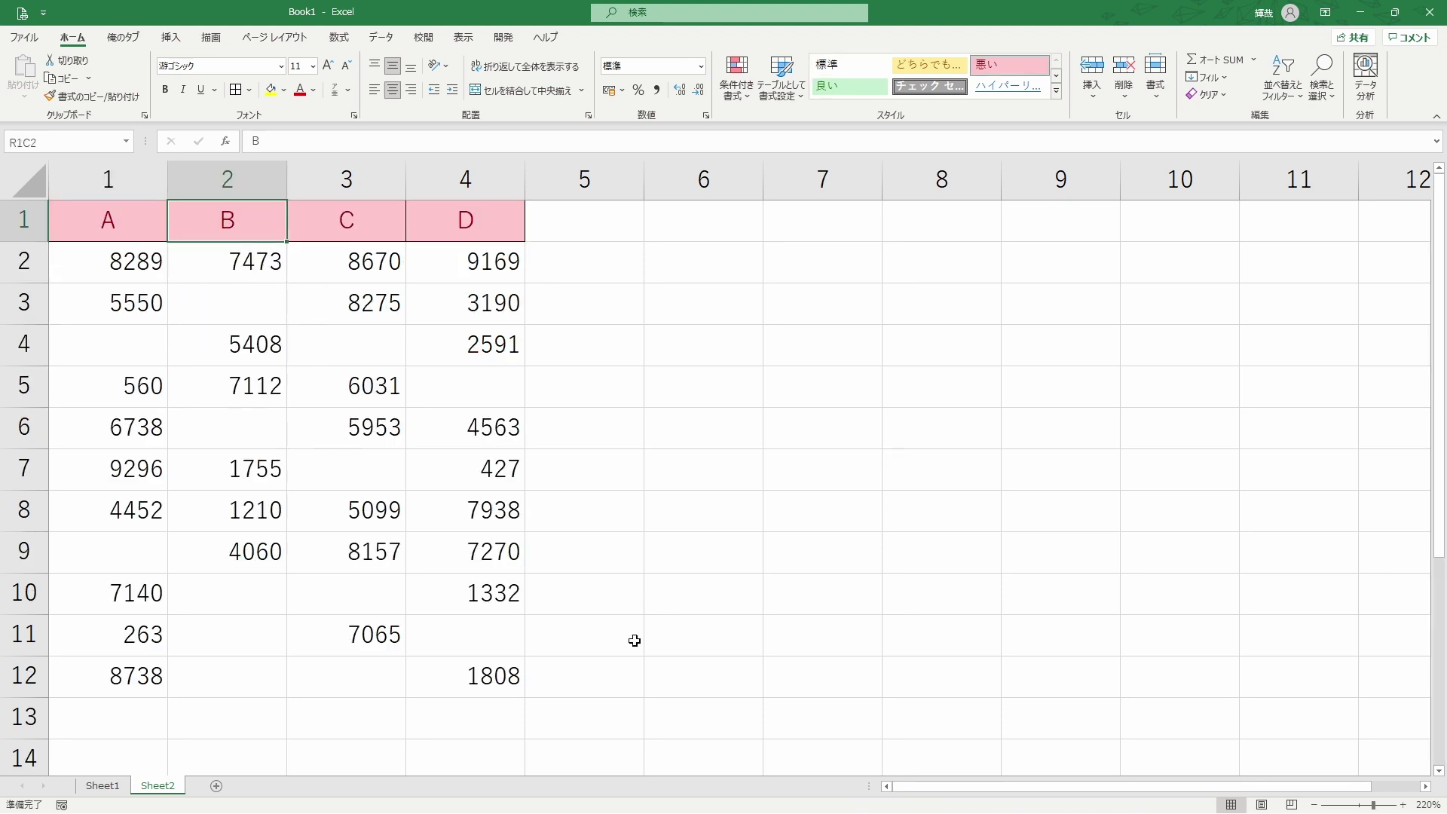
key(ctrl+space)
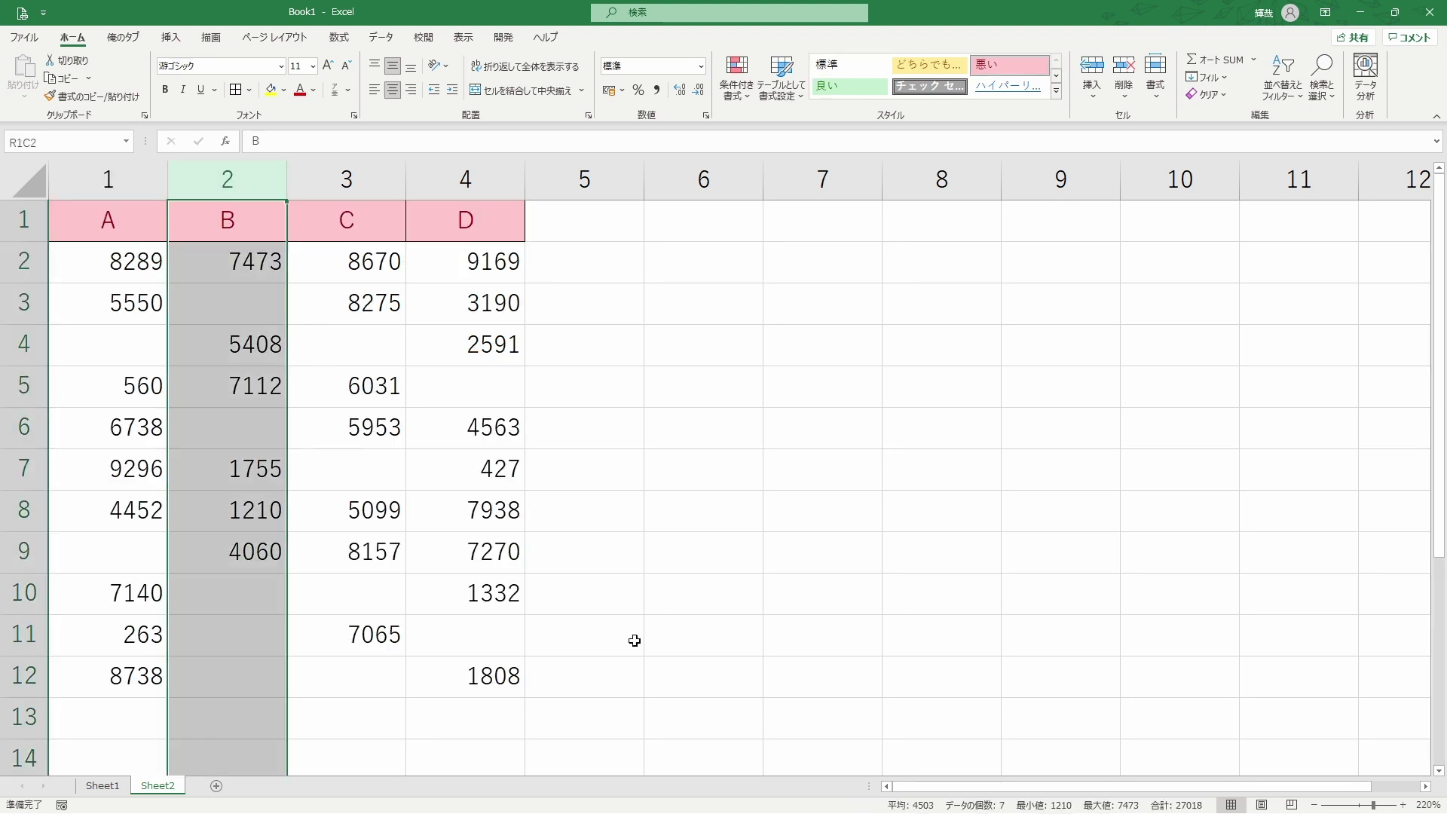
key(ctrl+space)
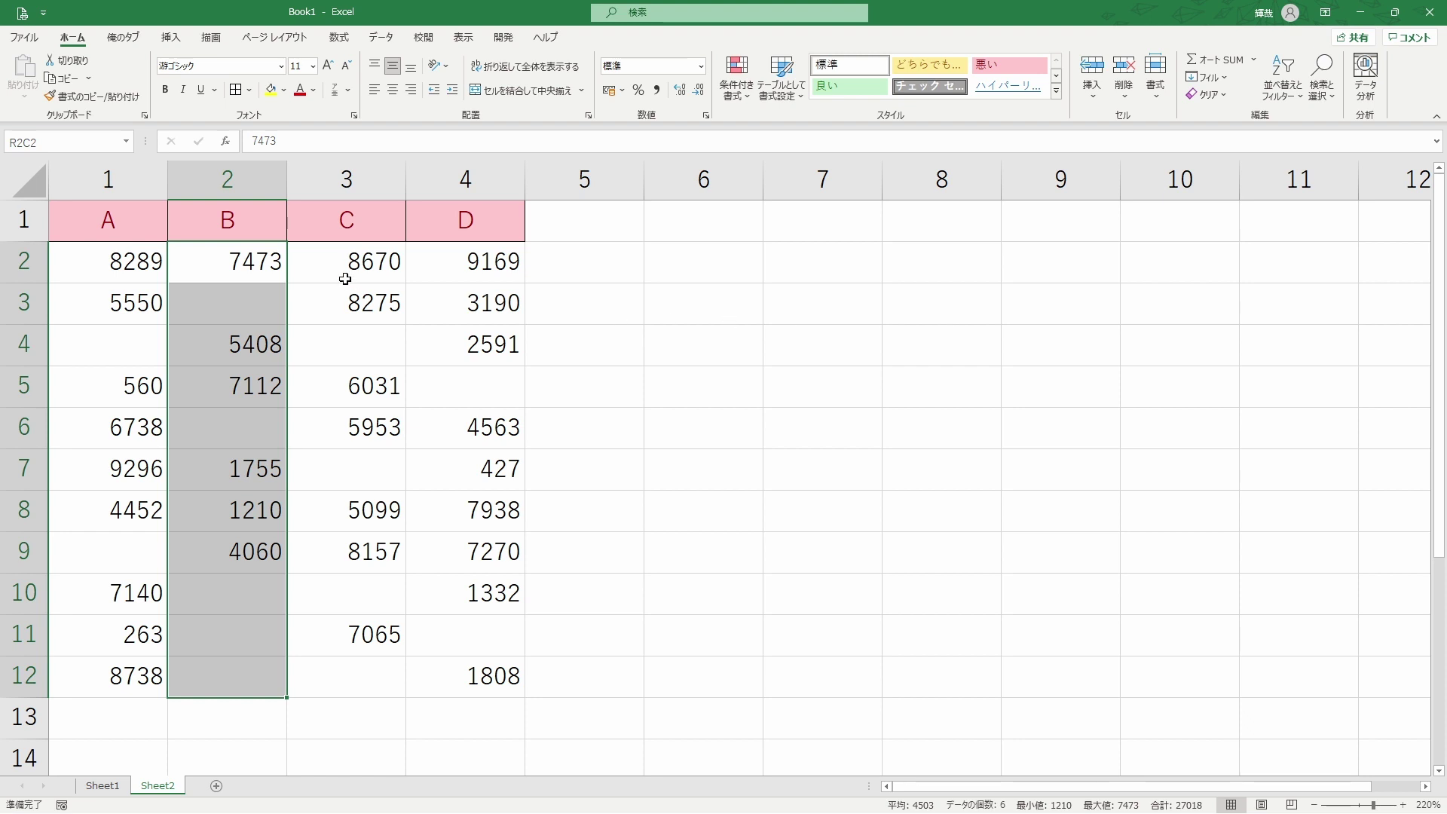
drag(270, 263, 273, 683)
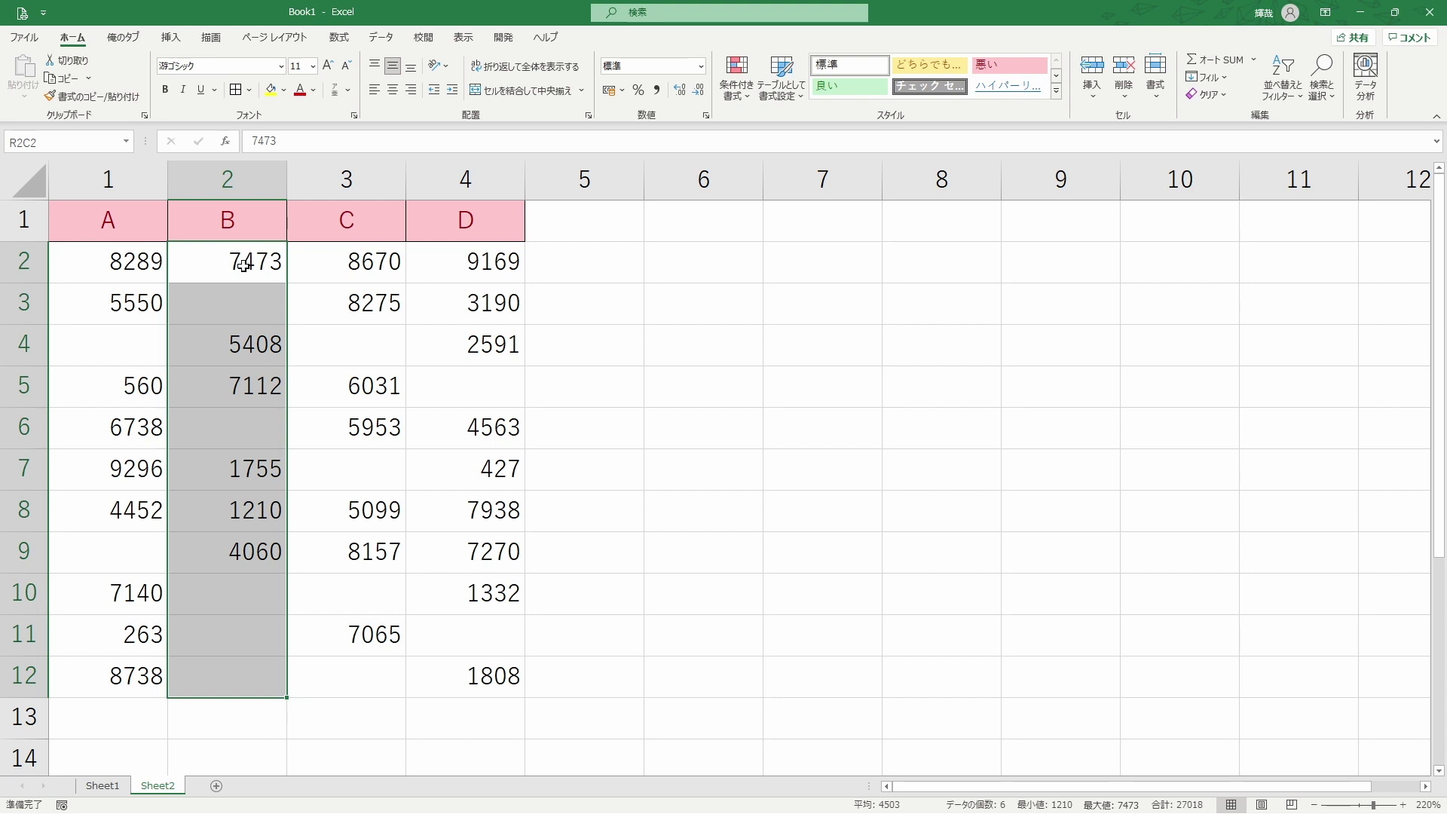
drag(243, 263, 246, 672)
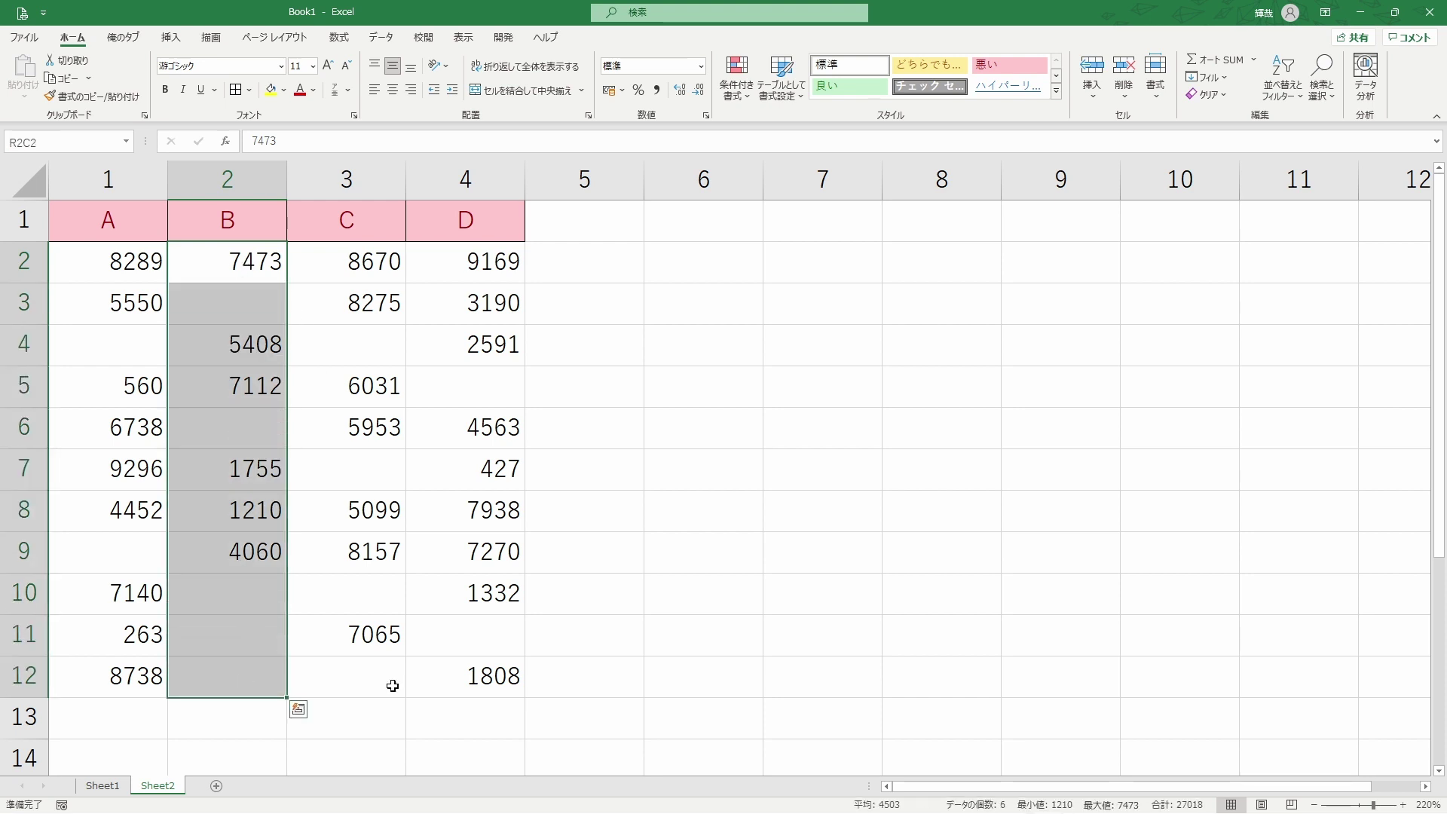